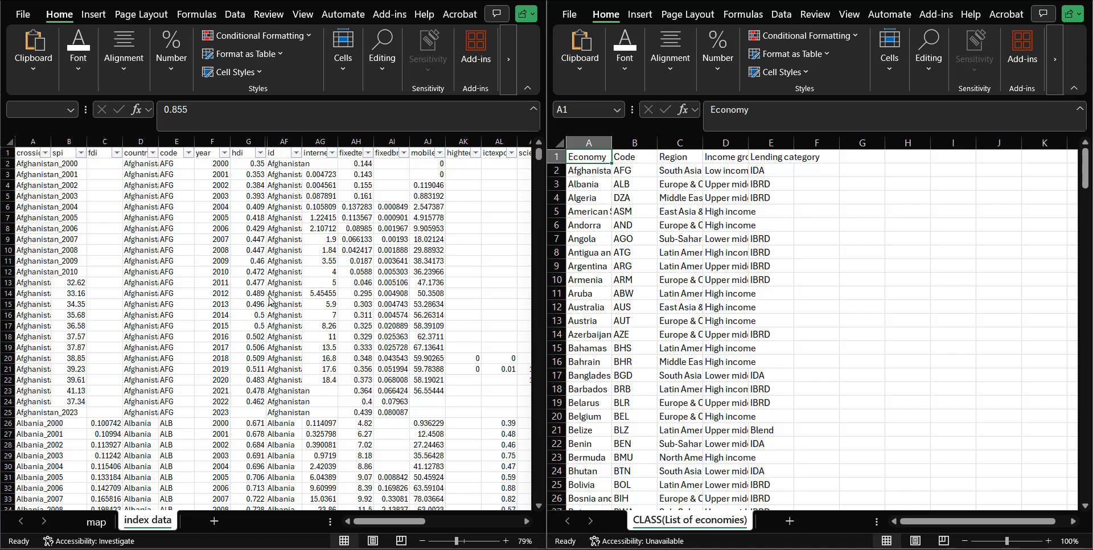
Step: Rename the Economy header in cell A1 of the CLASS(List of economies) sheet to "country", matching the index data sheet
{"action": "left_click", "coordinate": [139, 151]}
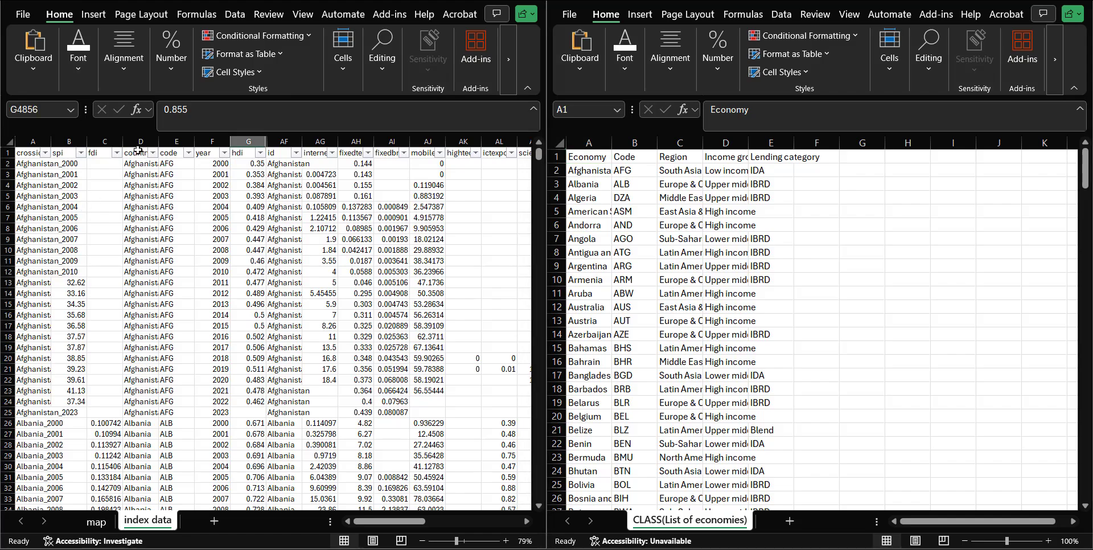
{"action": "left_click", "coordinate": [138, 151]}
{"action": "left_click", "coordinate": [594, 156]}
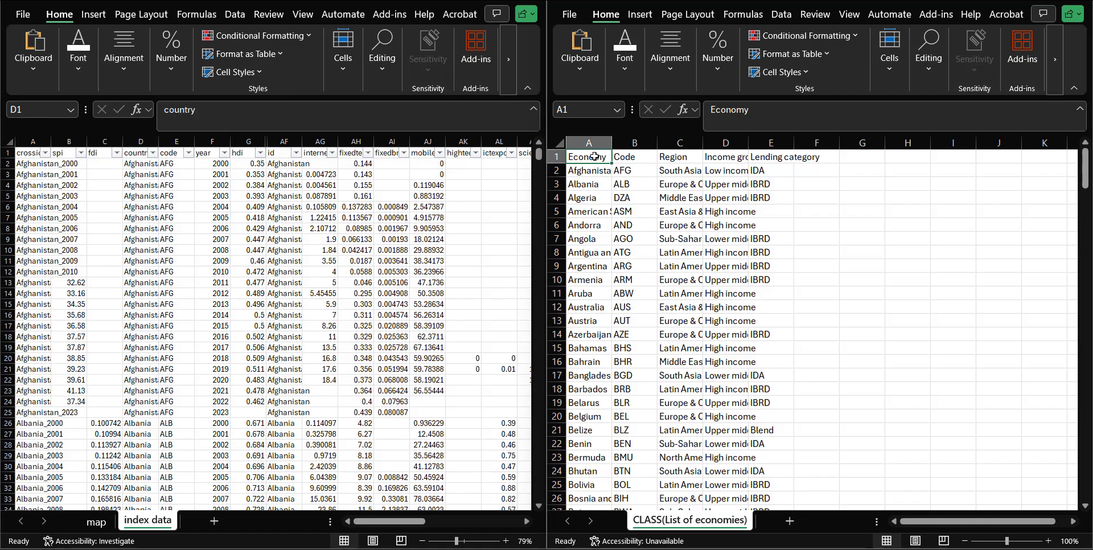
{"action": "type", "text": "country"}
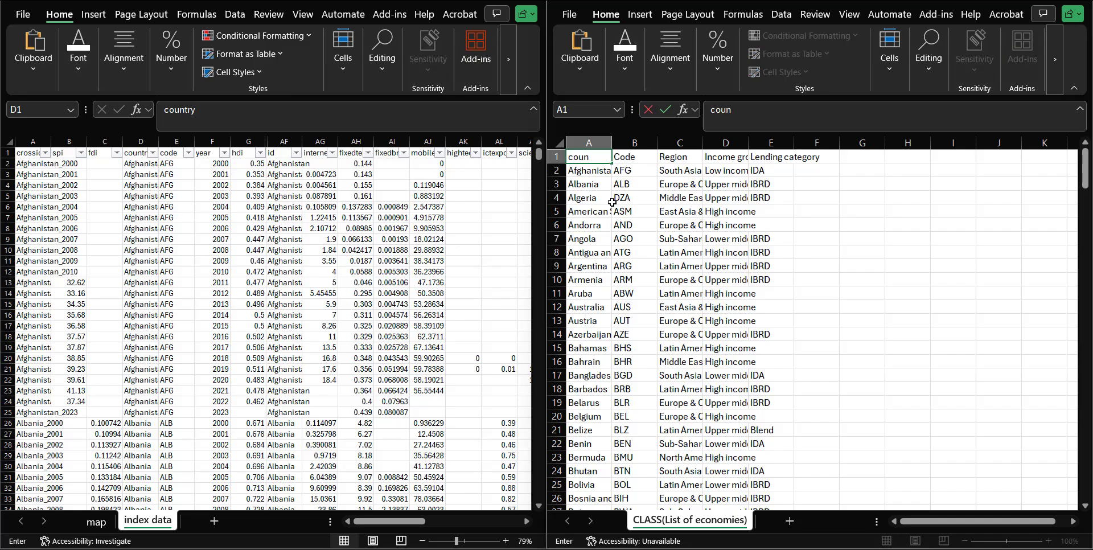
{"action": "key", "text": "Return"}
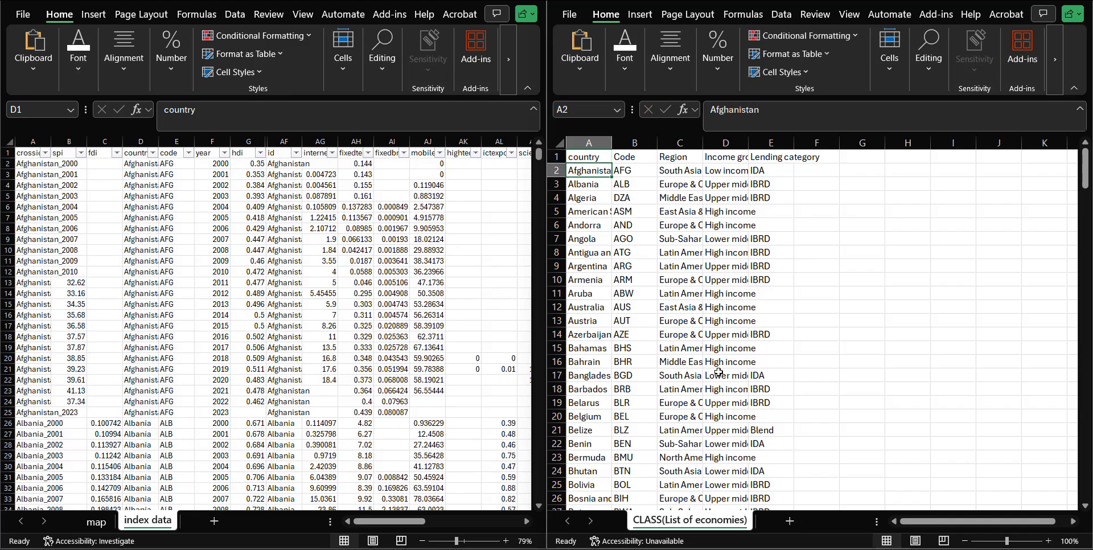
Step: Switch to Power BI Desktop and import the index data sheet from the "ai index data" workbook
{"action": "left_click", "coordinate": [367, 59]}
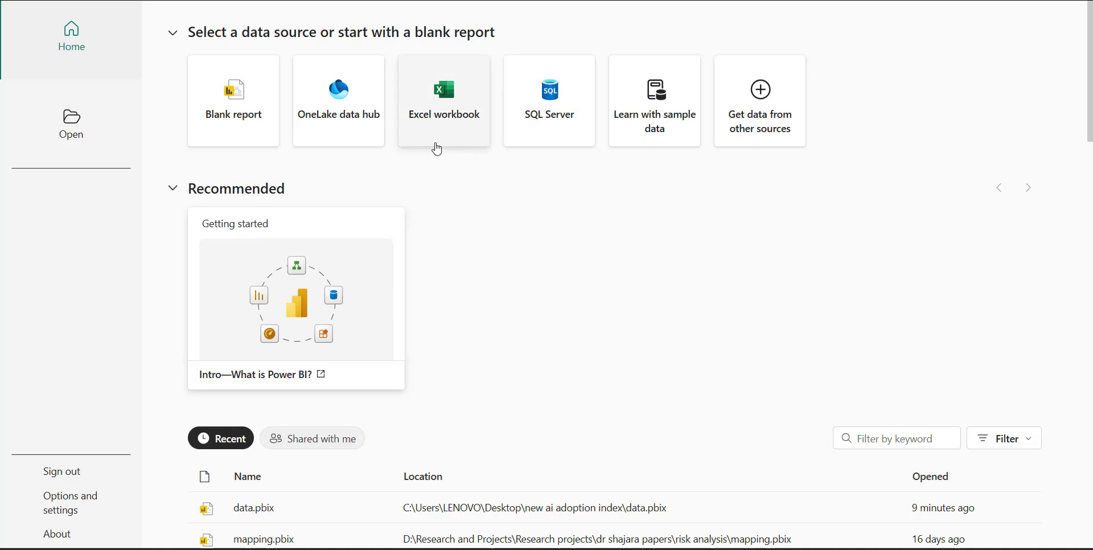
{"action": "left_click", "coordinate": [422, 122]}
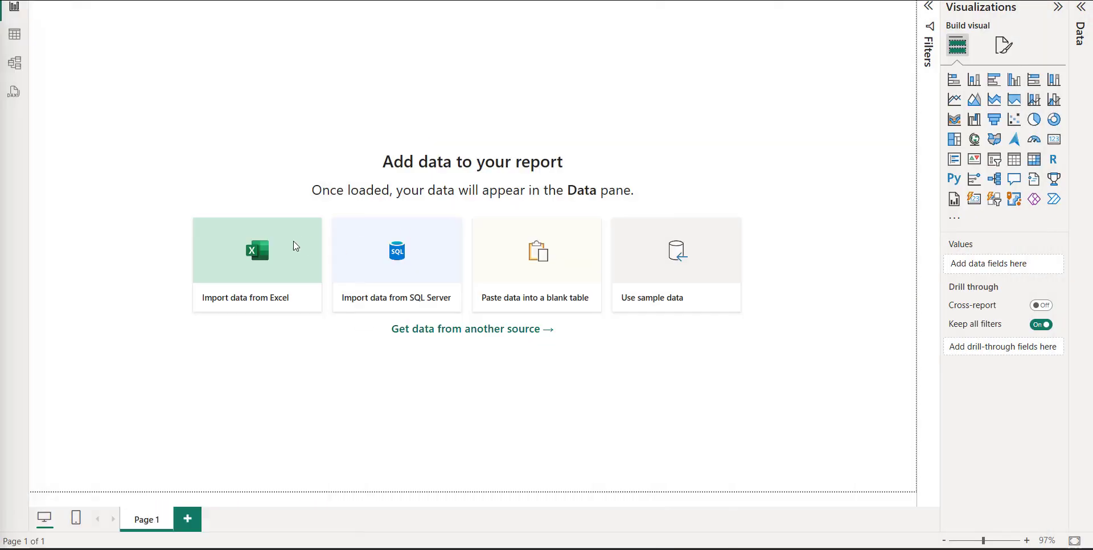
{"action": "left_click", "coordinate": [296, 246]}
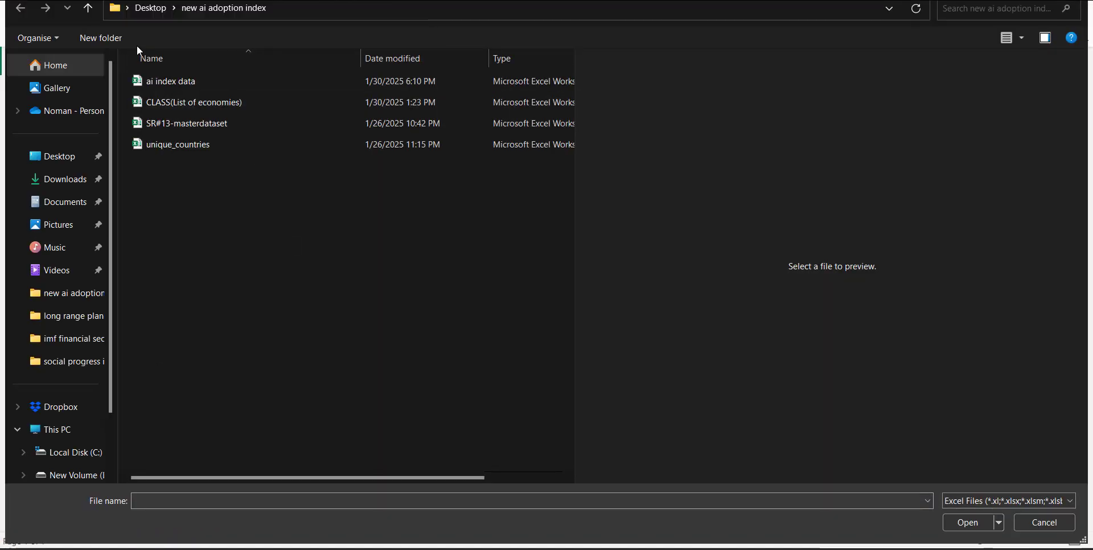
{"action": "double_click", "coordinate": [173, 80]}
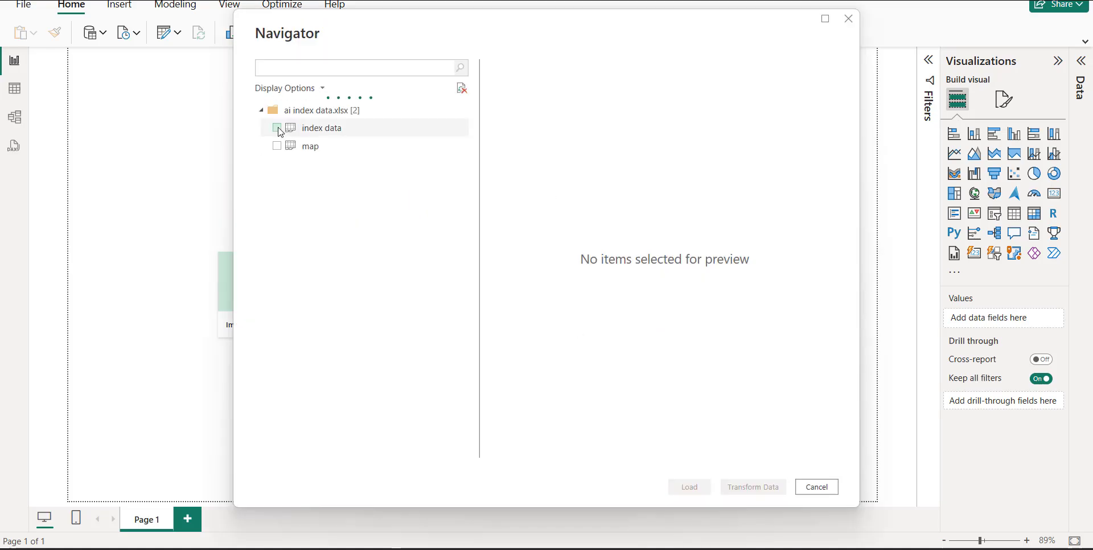
{"action": "left_click", "coordinate": [277, 129]}
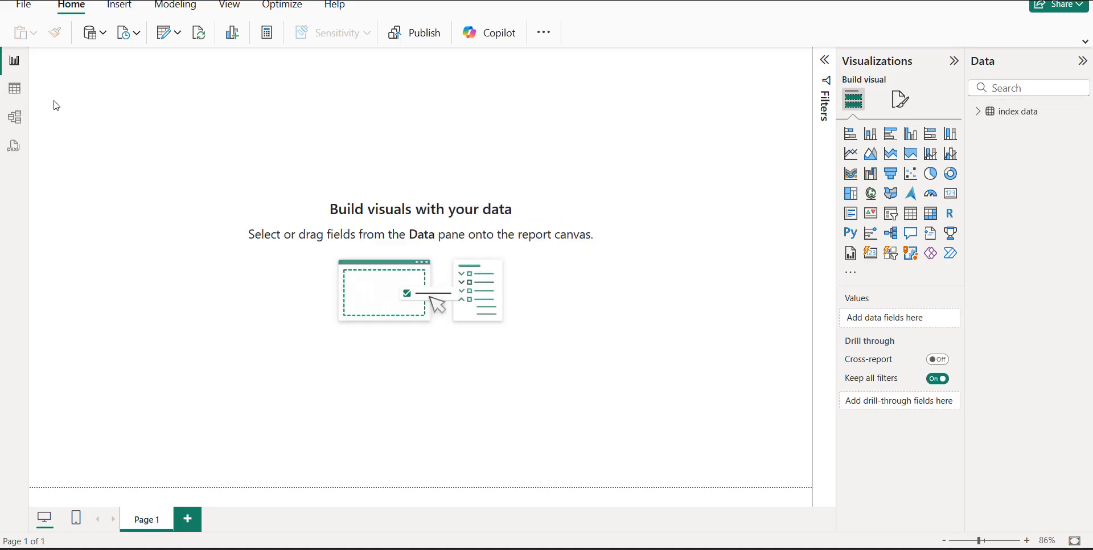
Step: Examine the rows of the imported index data table for blank records and return to the report
{"action": "left_click", "coordinate": [15, 89]}
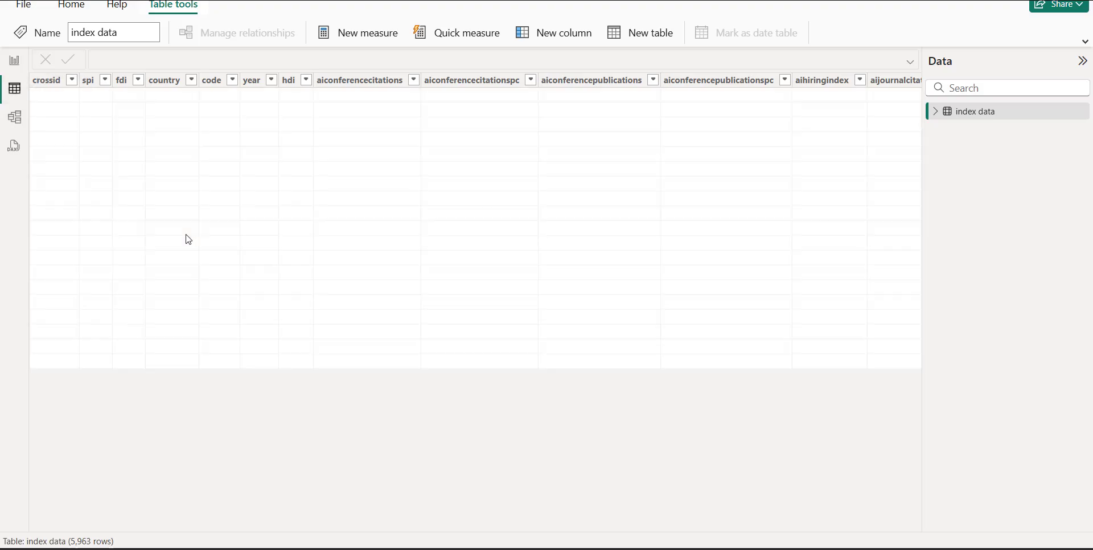
{"action": "scroll", "coordinate": [210, 315], "scroll_direction": "down", "scroll_amount": 10}
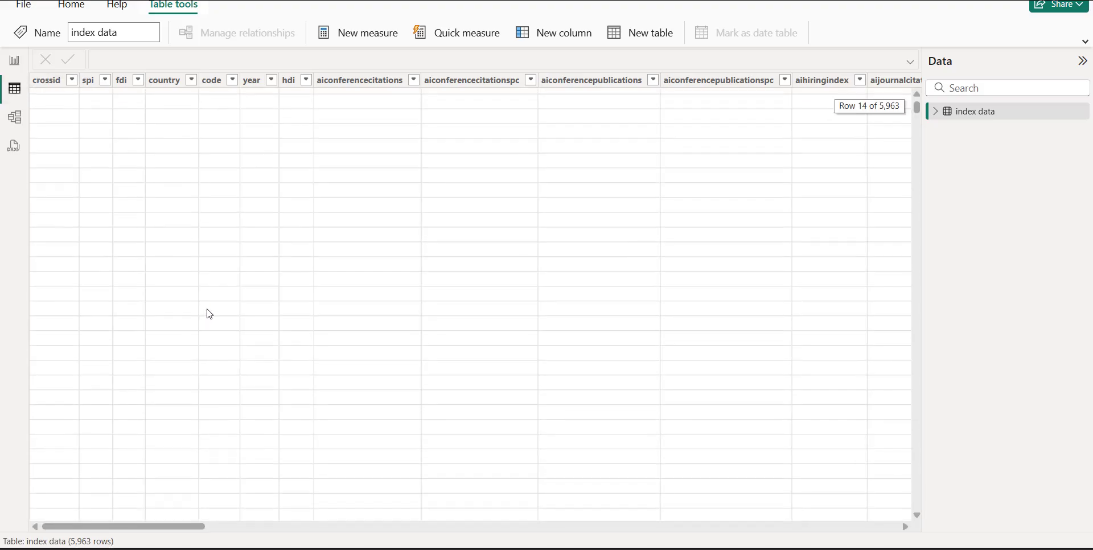
{"action": "scroll", "coordinate": [210, 314], "scroll_direction": "down", "scroll_amount": 20}
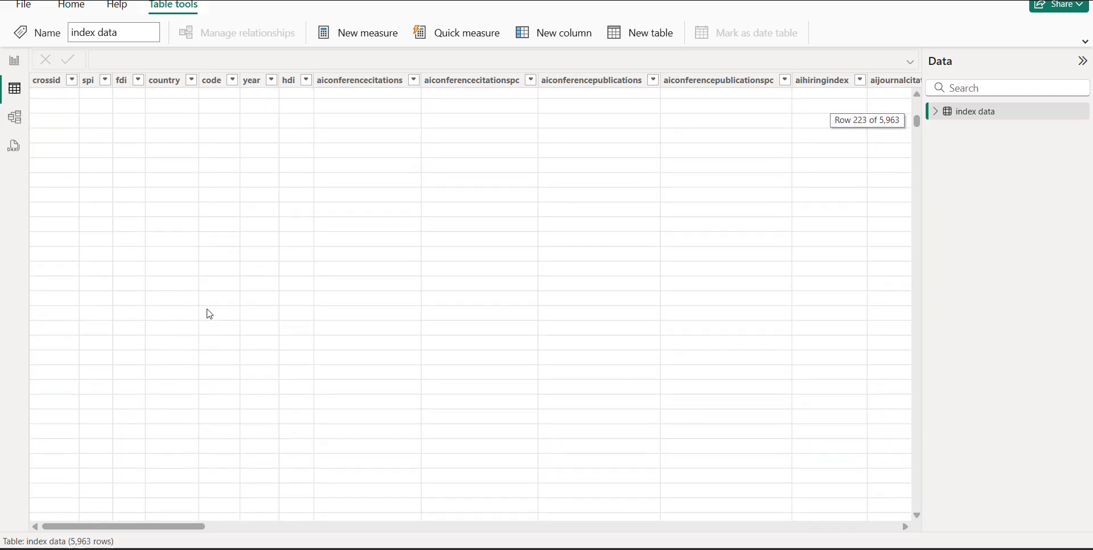
{"action": "scroll", "coordinate": [210, 314], "scroll_direction": "down", "scroll_amount": 1}
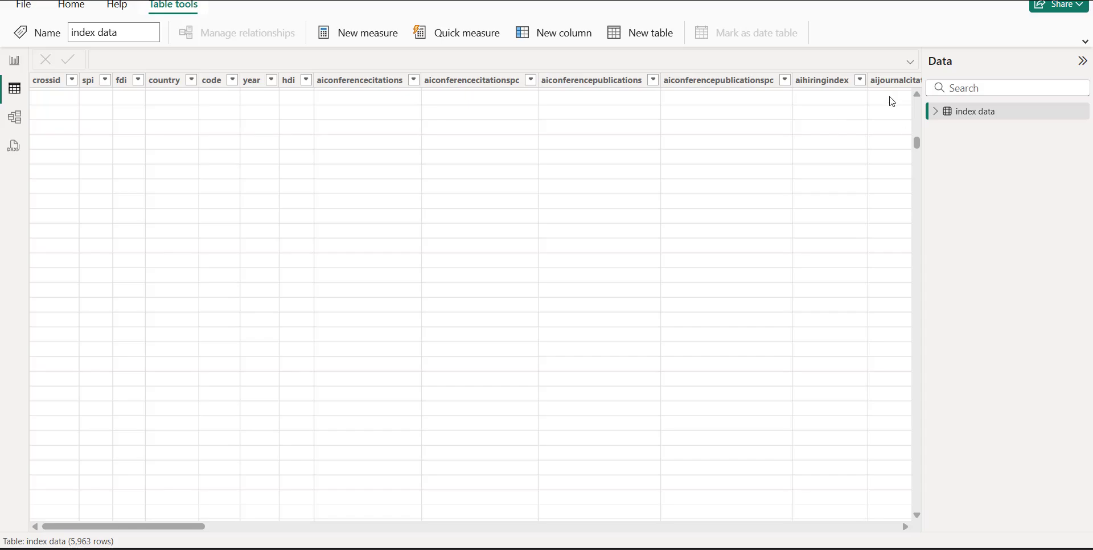
{"action": "left_click_drag", "start_coordinate": [917, 141], "coordinate": [916, 98]}
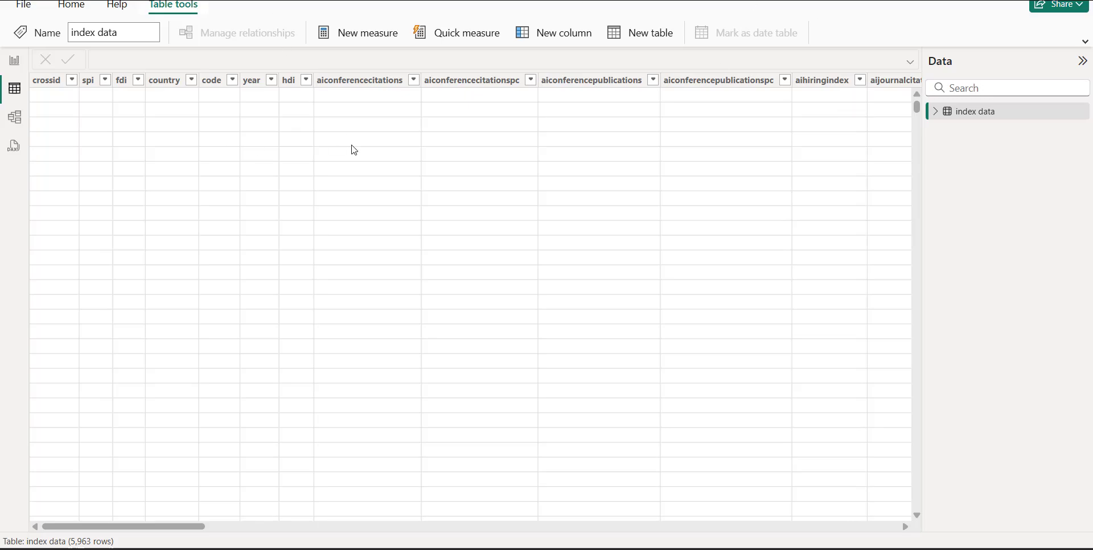
{"action": "left_click", "coordinate": [15, 60]}
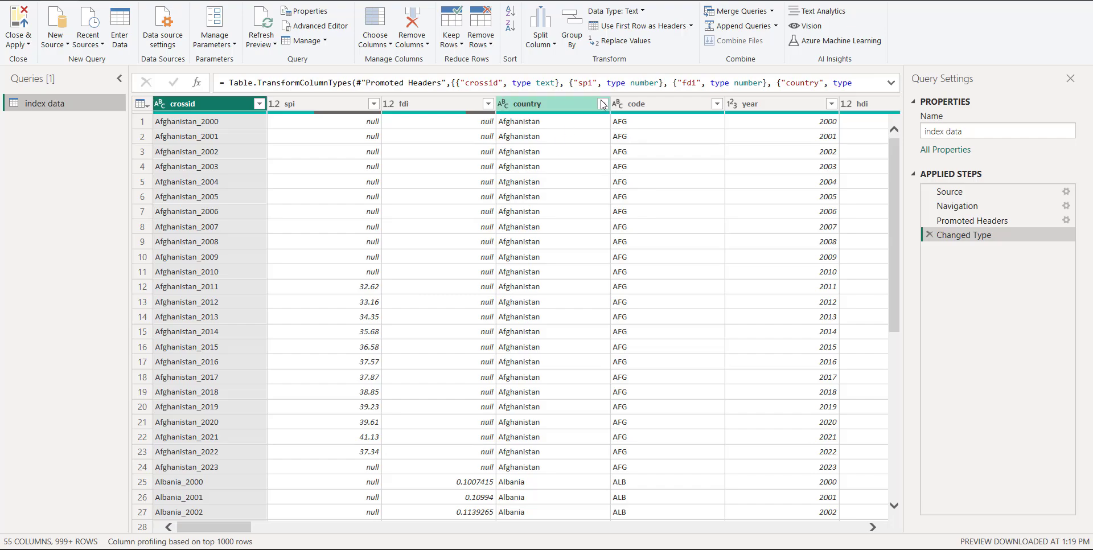
Step: Filter null values out of the country column in the index data query and apply the change to the report
{"action": "left_click", "coordinate": [602, 104]}
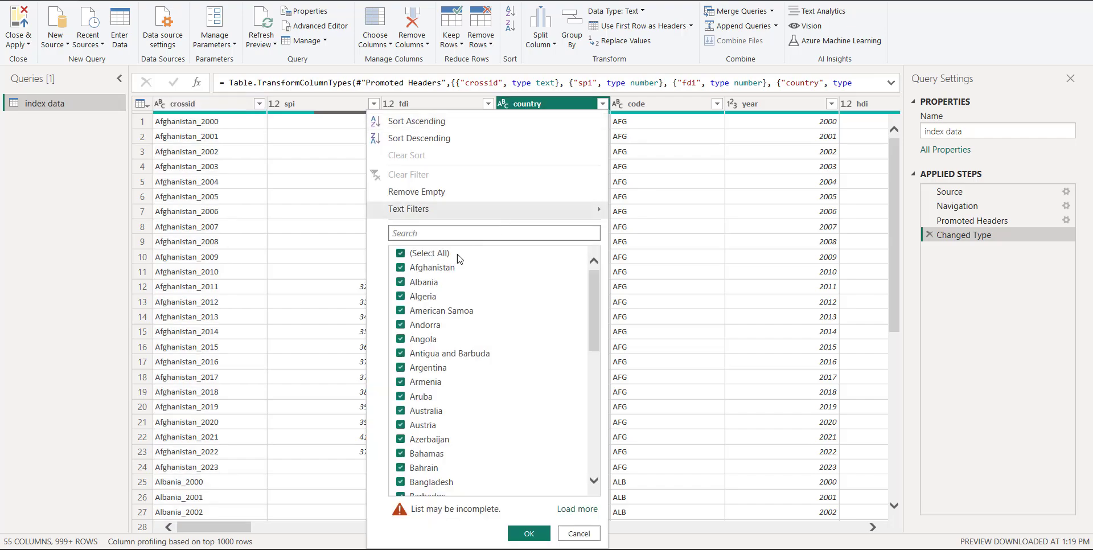
{"action": "scroll", "coordinate": [452, 432], "scroll_direction": "down", "scroll_amount": 8}
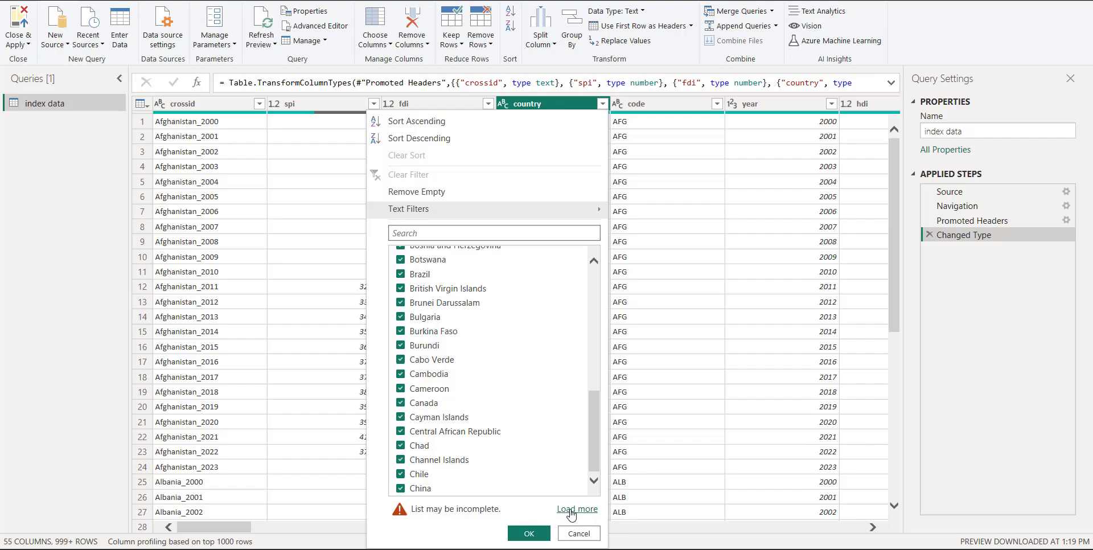
{"action": "left_click", "coordinate": [565, 510]}
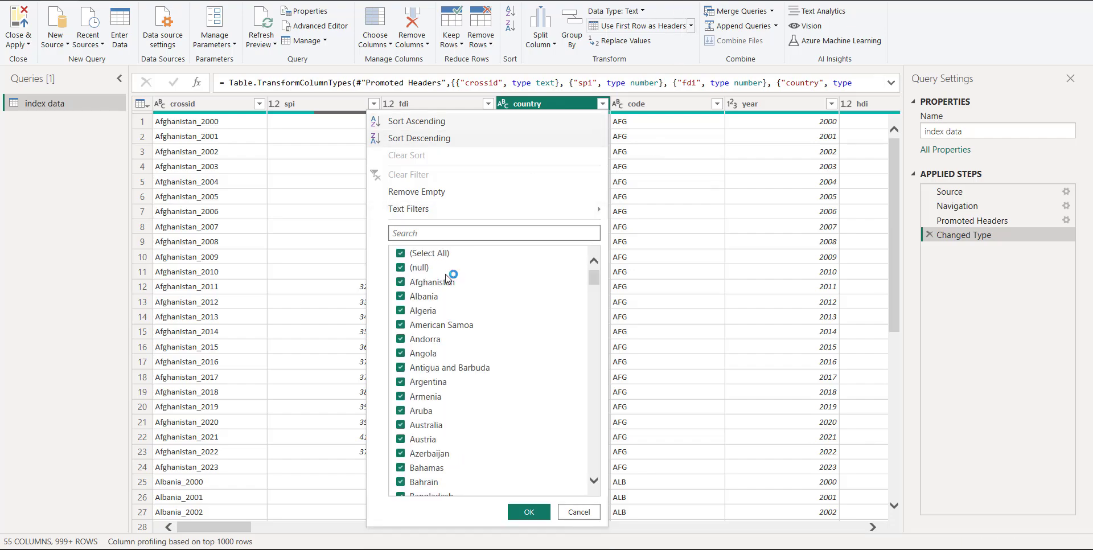
{"action": "left_click", "coordinate": [403, 271]}
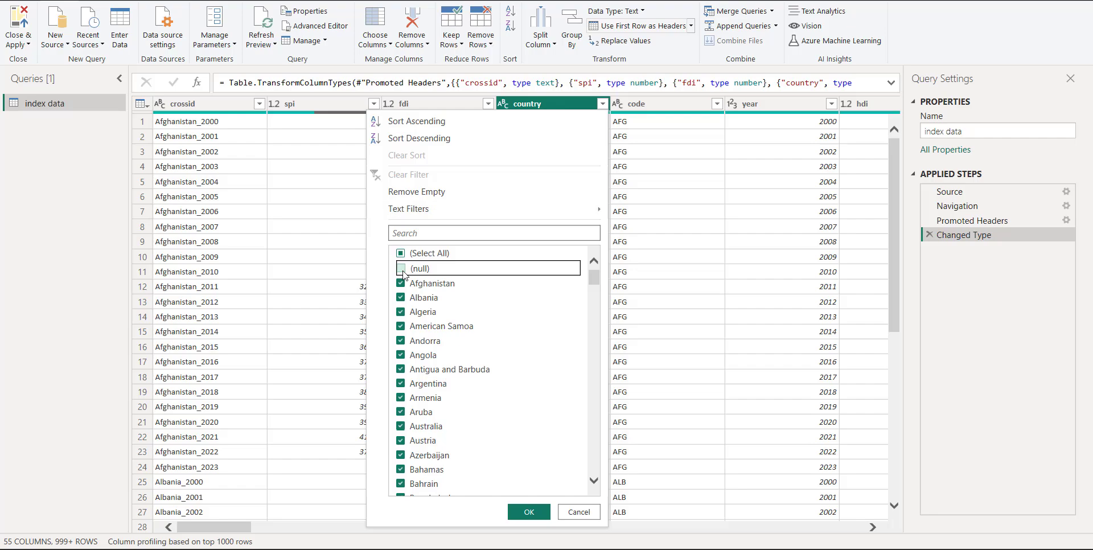
{"action": "left_click", "coordinate": [529, 512]}
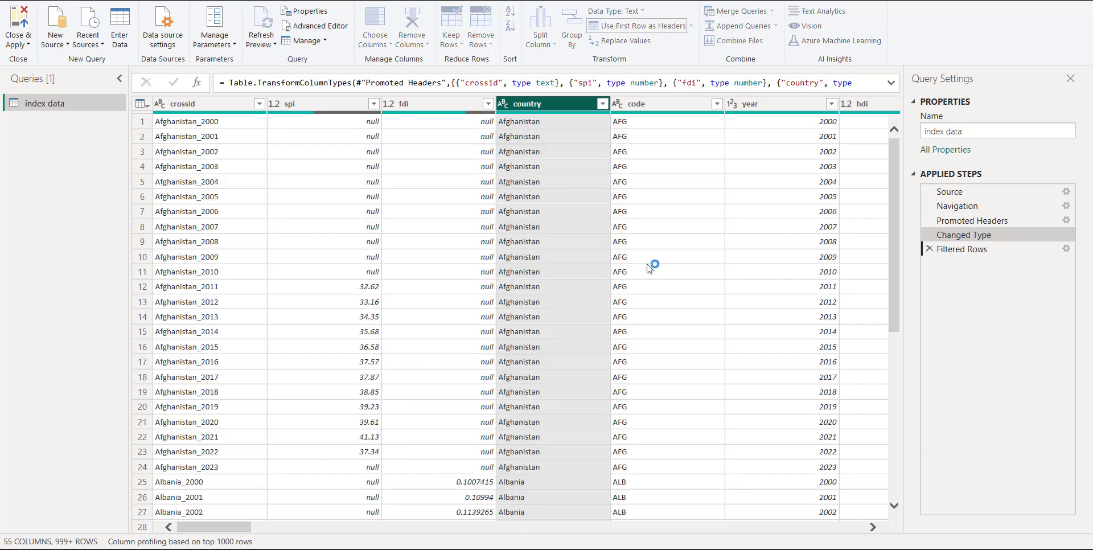
{"action": "left_click", "coordinate": [17, 44]}
{"action": "left_click", "coordinate": [35, 89]}
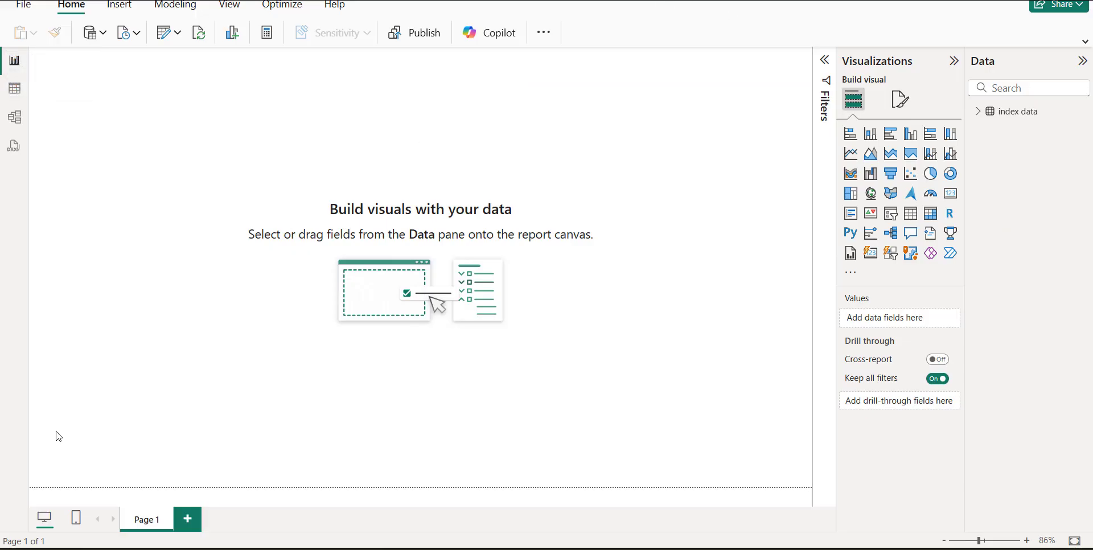
{"action": "left_click", "coordinate": [20, 97]}
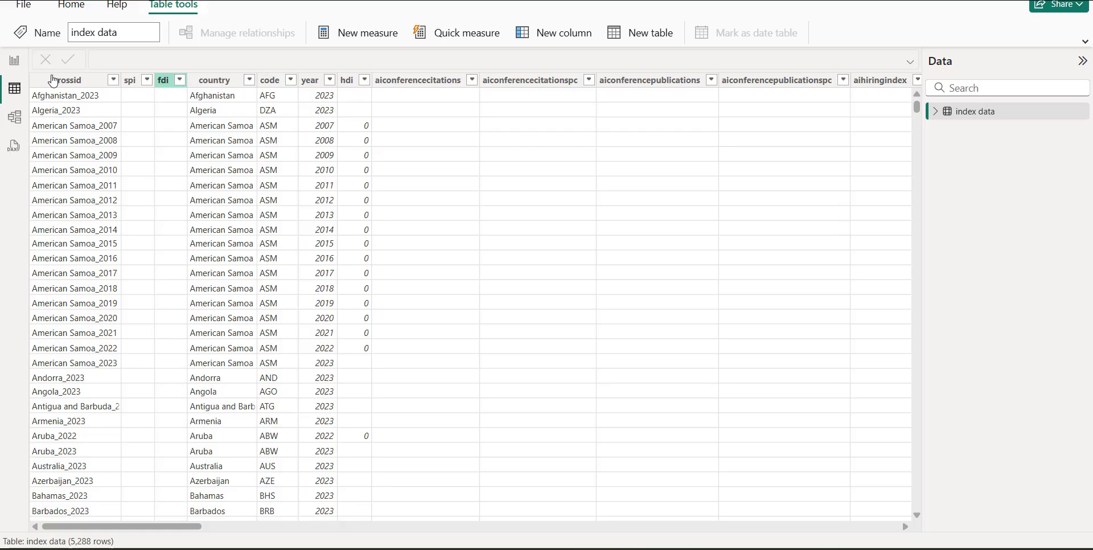
{"action": "left_click", "coordinate": [15, 60]}
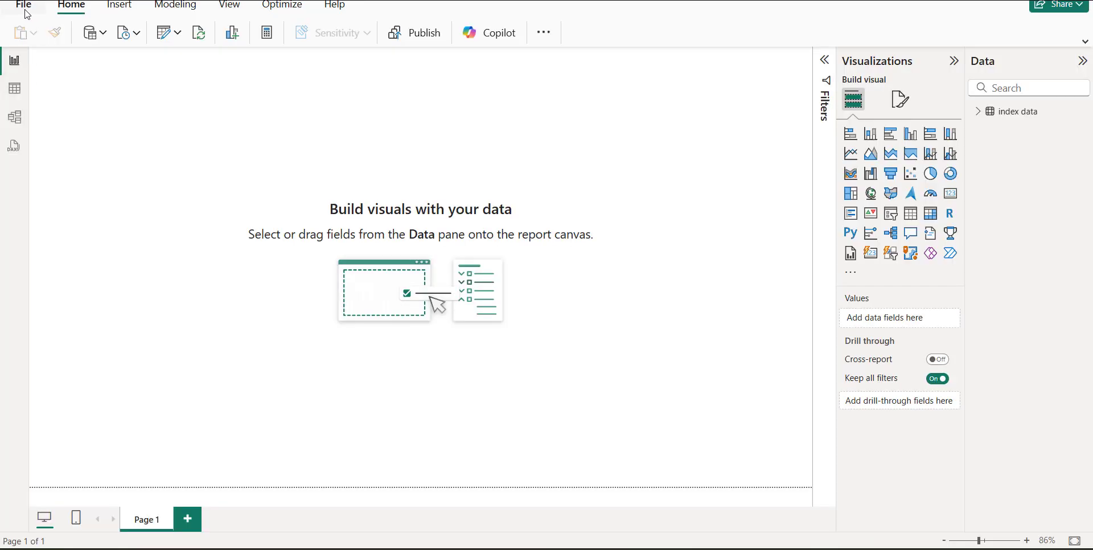
Step: Import the CLASS(List of economies) sheet from the Excel workbook of the same name into the report
{"action": "left_click", "coordinate": [23, 5]}
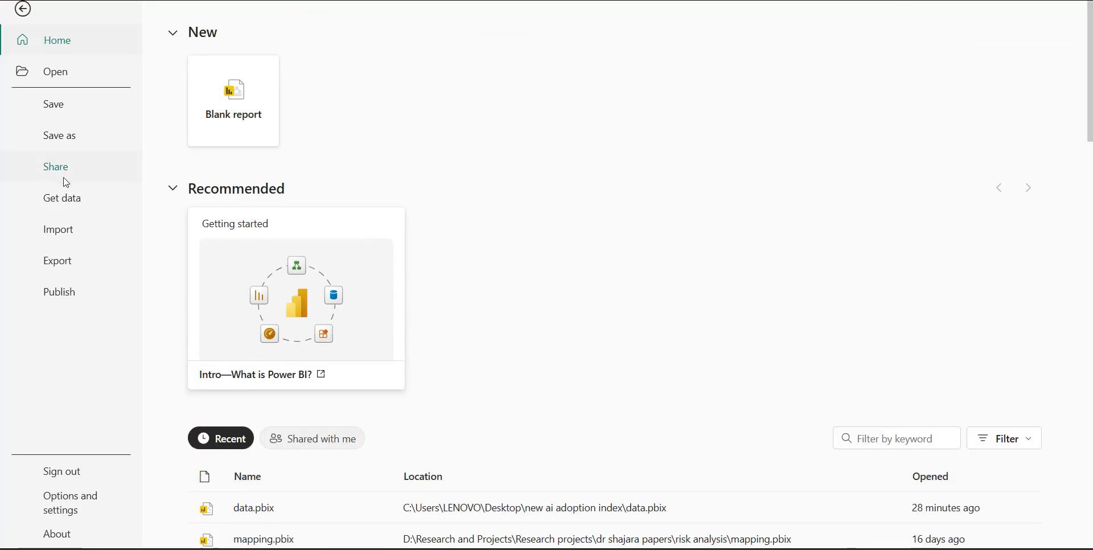
{"action": "left_click", "coordinate": [73, 202]}
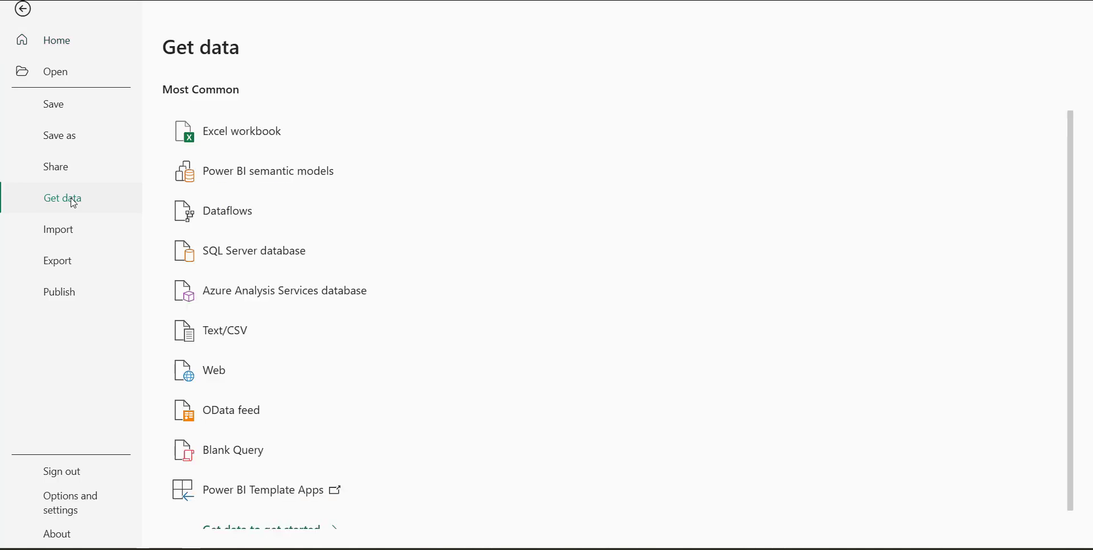
{"action": "left_click", "coordinate": [231, 138]}
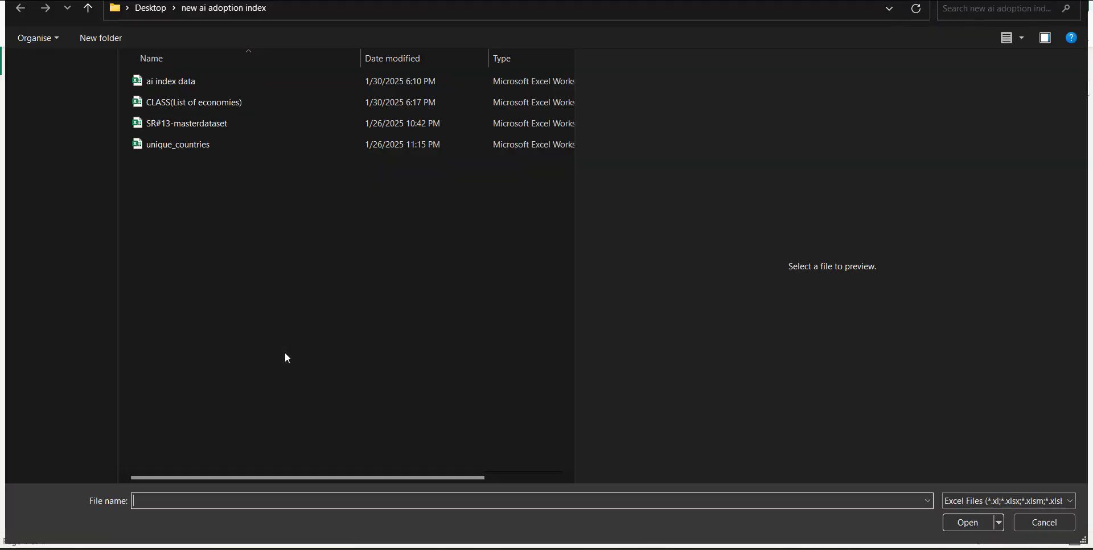
{"action": "double_click", "coordinate": [175, 103]}
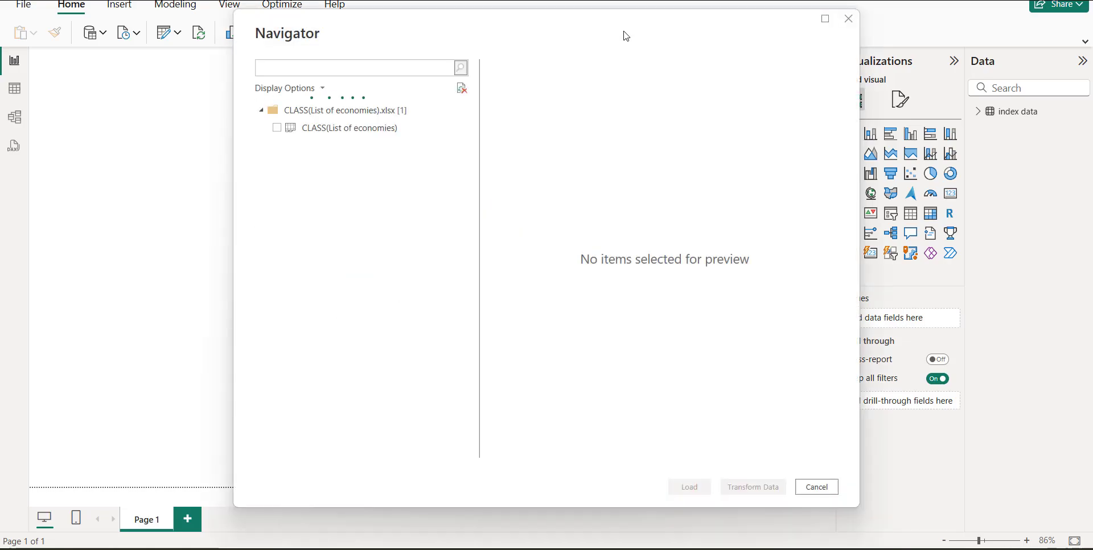
{"action": "left_click", "coordinate": [277, 129]}
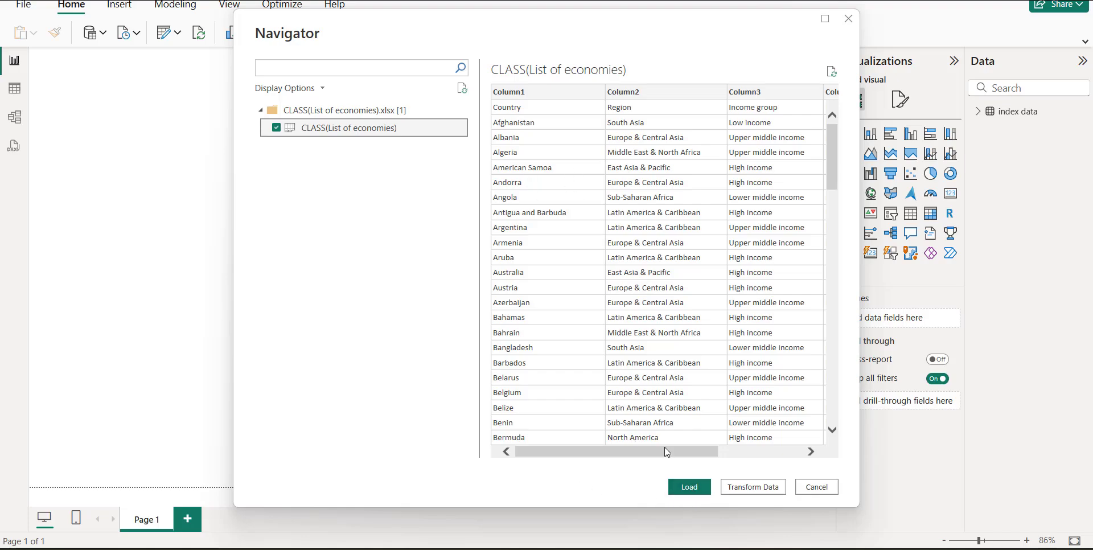
{"action": "left_click", "coordinate": [689, 487]}
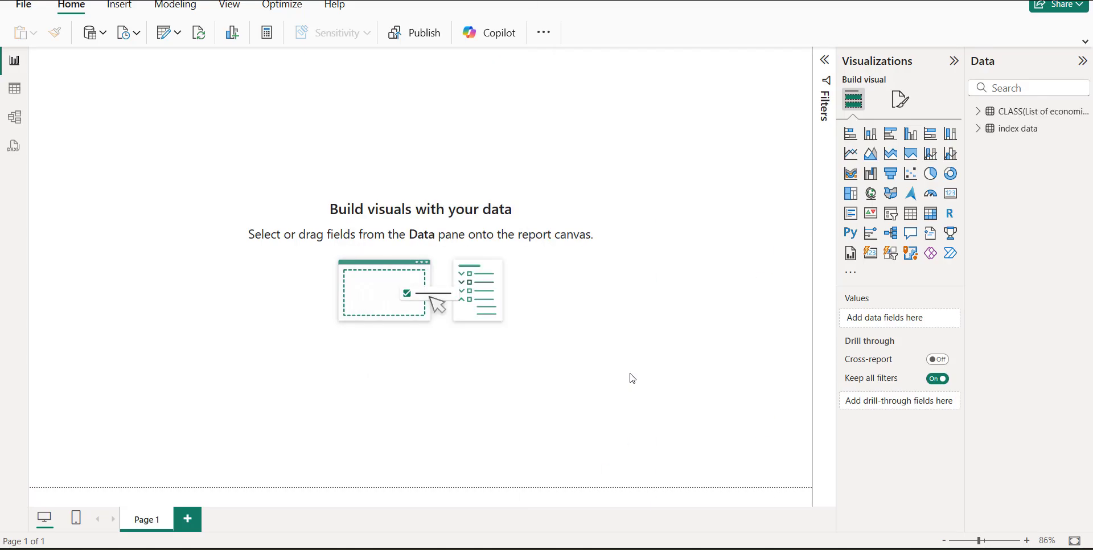
Step: Examine the column headers and rows of the CLASS(List of economies) table
{"action": "left_click", "coordinate": [1001, 120]}
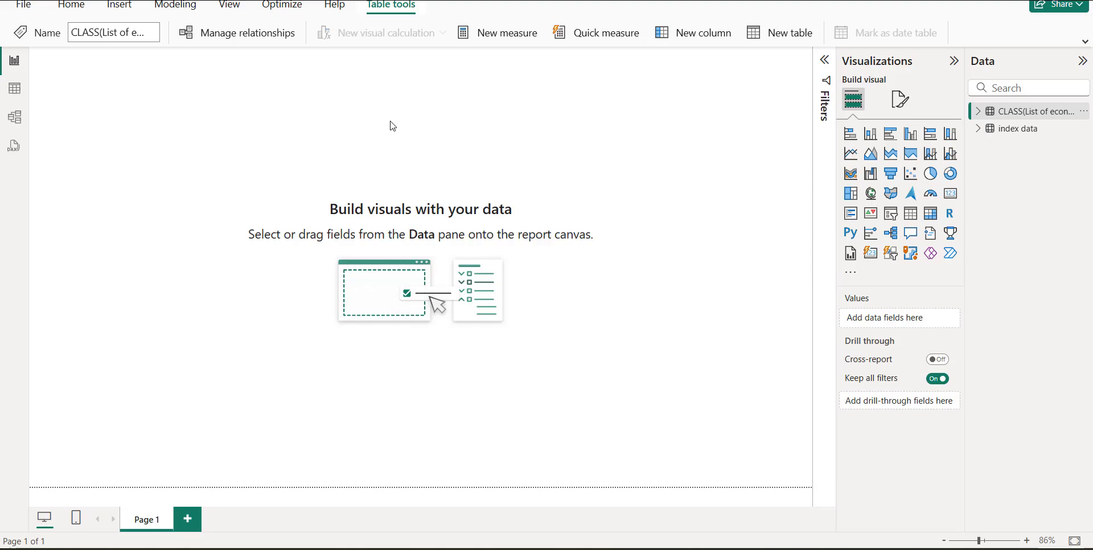
{"action": "left_click", "coordinate": [19, 87]}
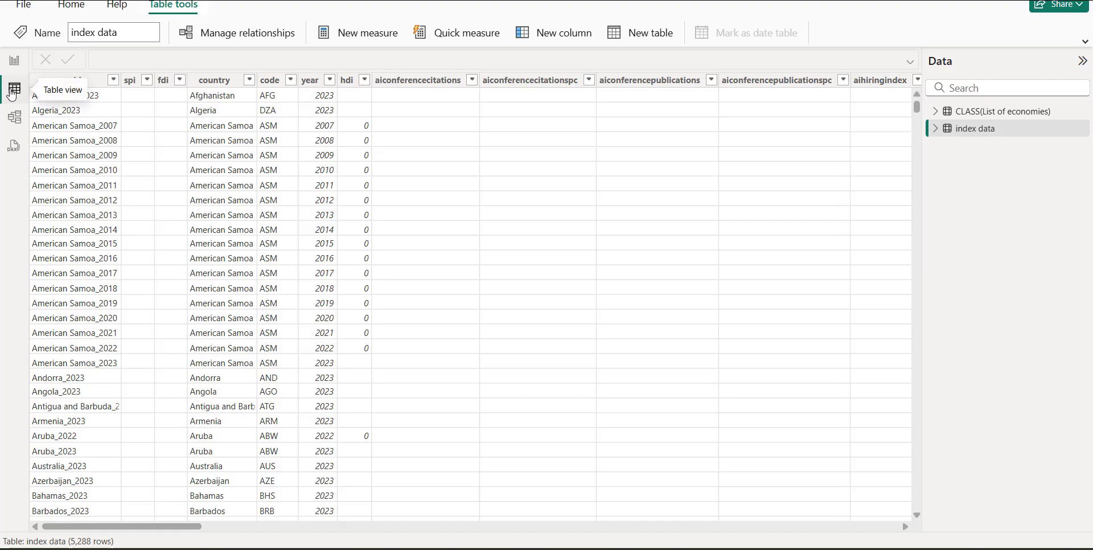
{"action": "left_click", "coordinate": [995, 116]}
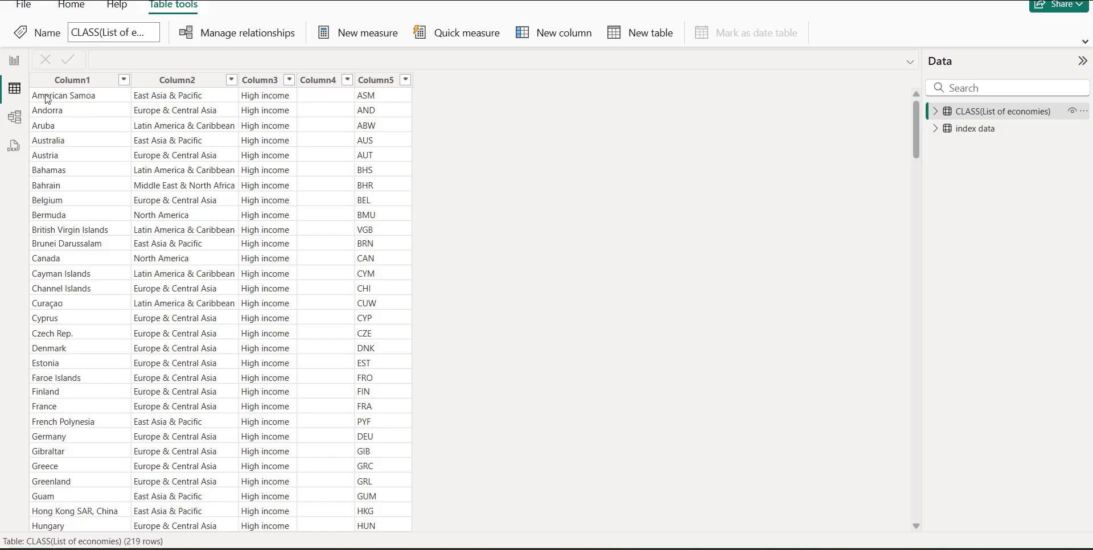
{"action": "scroll", "coordinate": [93, 277], "scroll_direction": "down", "scroll_amount": 2}
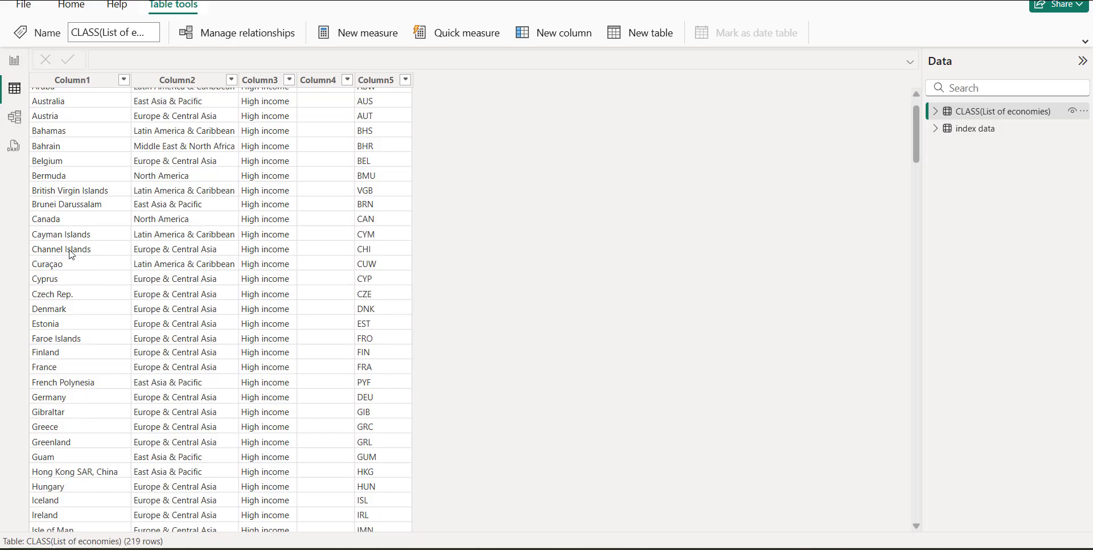
{"action": "scroll", "coordinate": [115, 313], "scroll_direction": "down", "scroll_amount": 8}
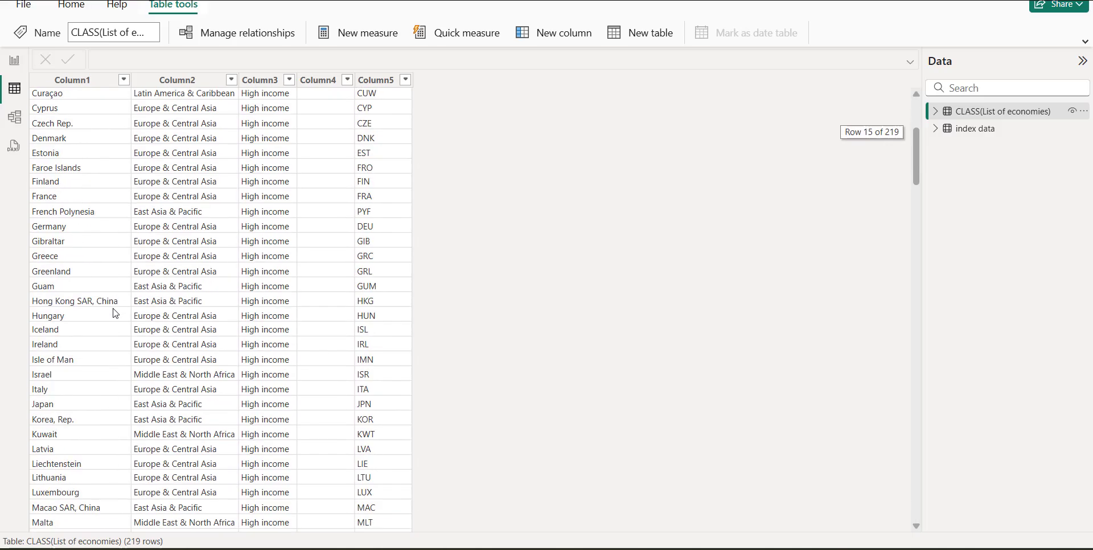
{"action": "scroll", "coordinate": [177, 308], "scroll_direction": "down", "scroll_amount": 20}
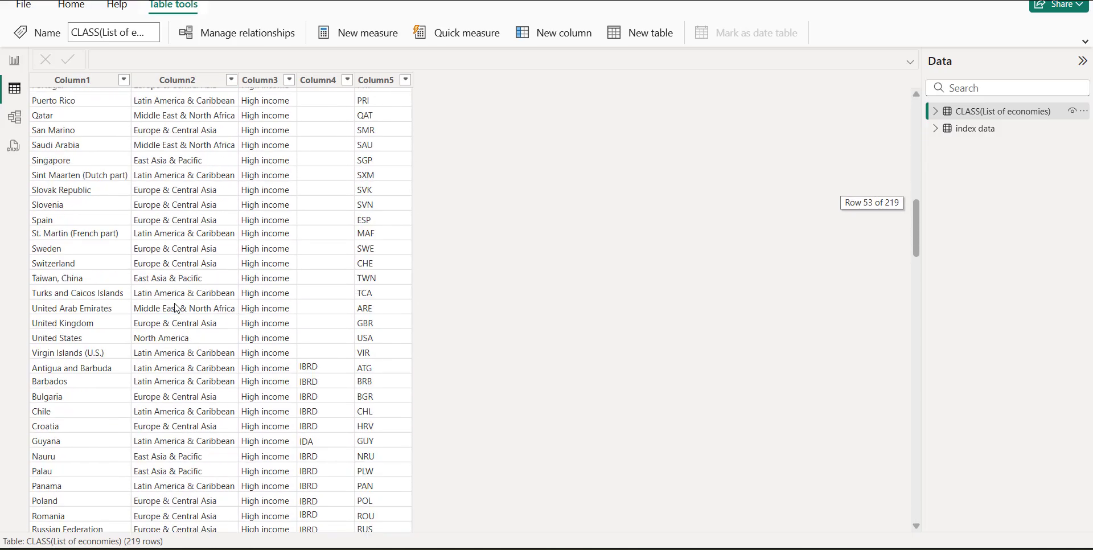
Step: Rename Column1 and Column2 of the CLASS(List of economies) table as country and region
{"action": "scroll", "coordinate": [177, 308], "scroll_direction": "down", "scroll_amount": 20}
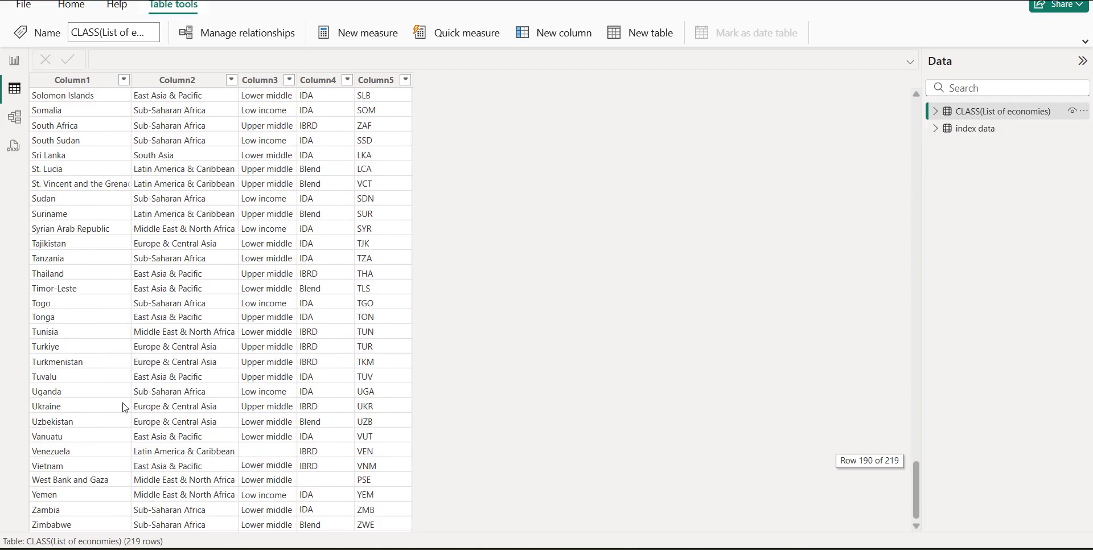
{"action": "scroll", "coordinate": [125, 407], "scroll_direction": "up", "scroll_amount": 20}
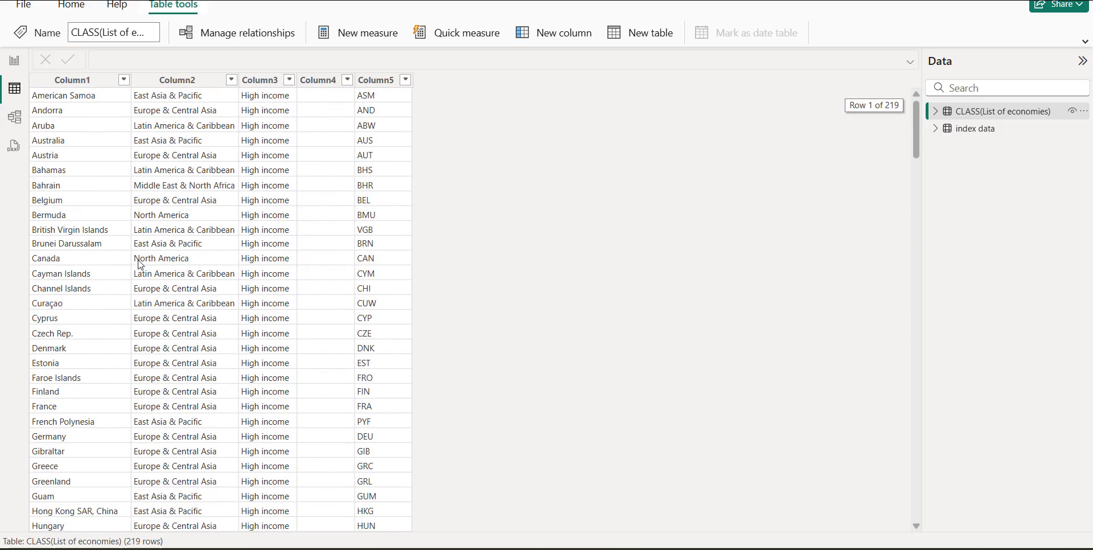
{"action": "left_click", "coordinate": [67, 81]}
{"action": "left_click", "coordinate": [111, 32]}
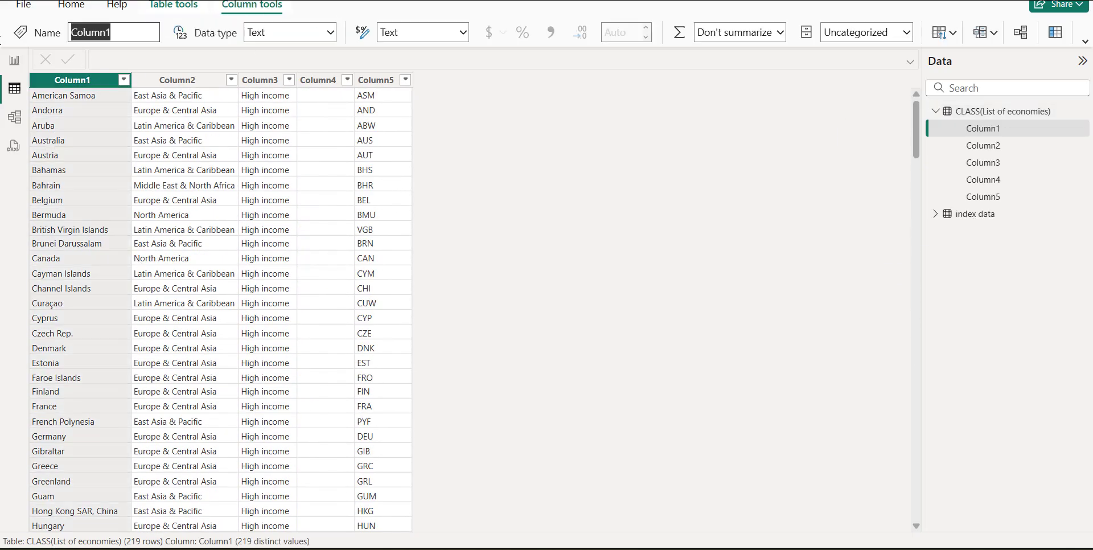
{"action": "type", "text": "country"}
{"action": "key", "text": "Return"}
{"action": "left_click", "coordinate": [188, 84]}
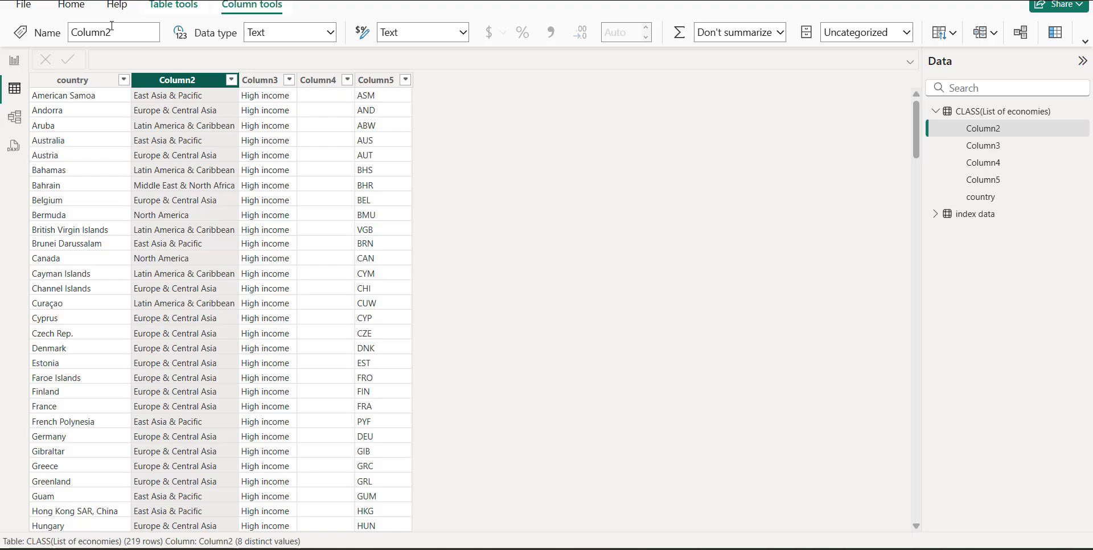
{"action": "left_click_drag", "start_coordinate": [112, 29], "coordinate": [69, 33]}
{"action": "type", "text": "region"}
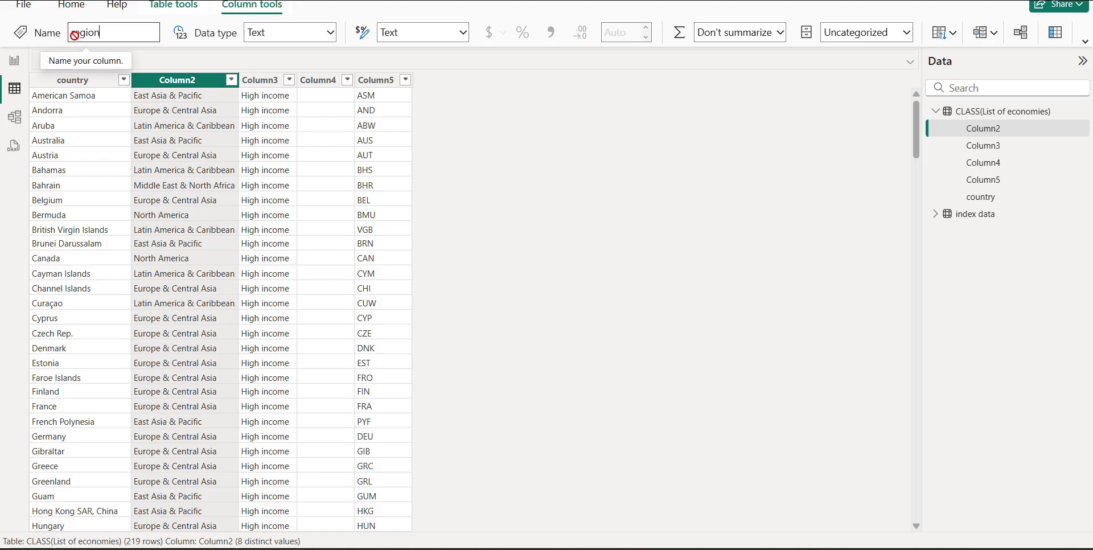
Step: Rename Column3 and Column4 of the economies table as income group and lending group
{"action": "left_click", "coordinate": [242, 81]}
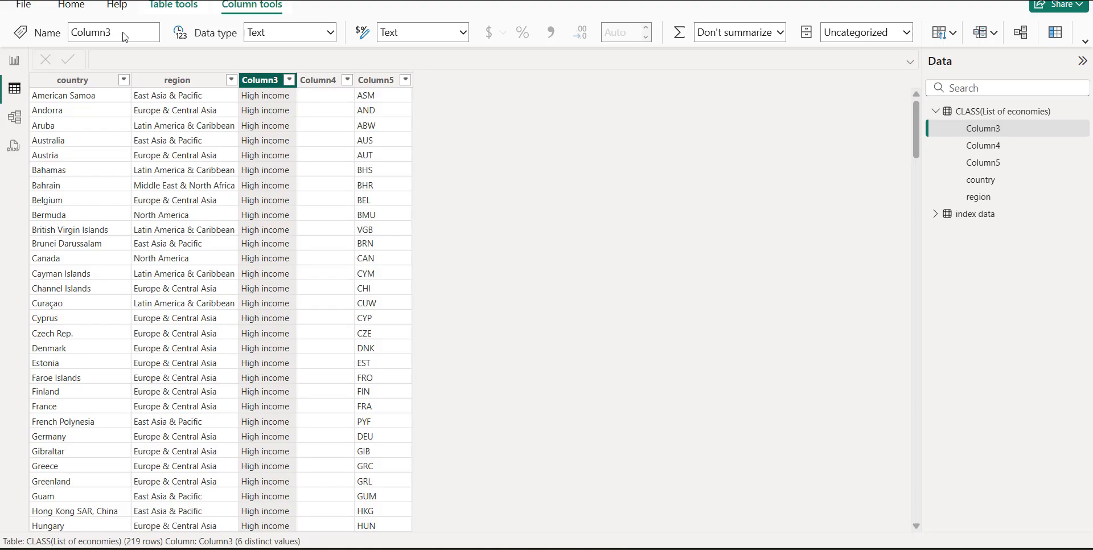
{"action": "left_click", "coordinate": [124, 32]}
{"action": "type", "text": "income group"}
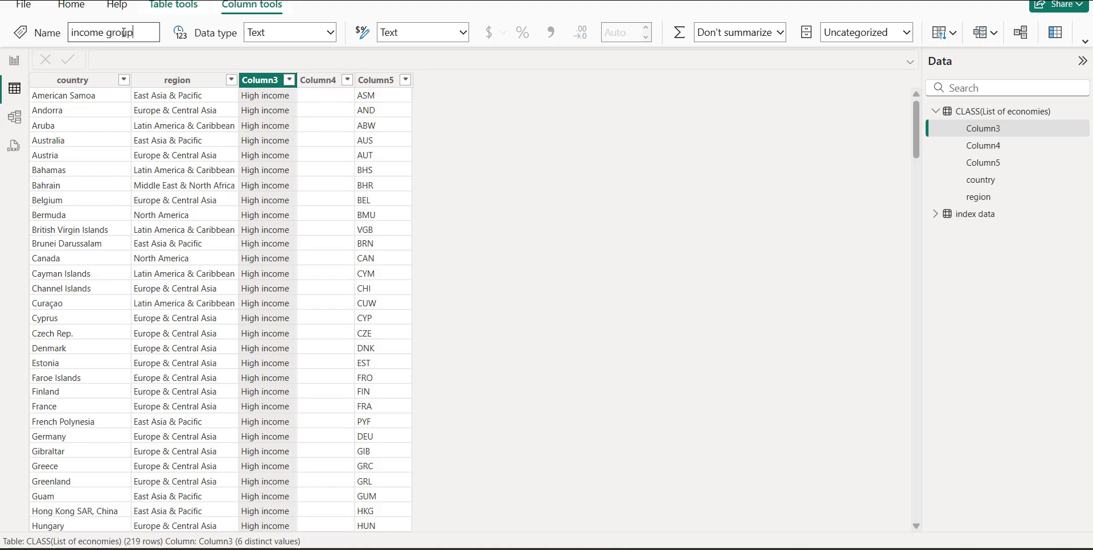
{"action": "key", "text": "Return"}
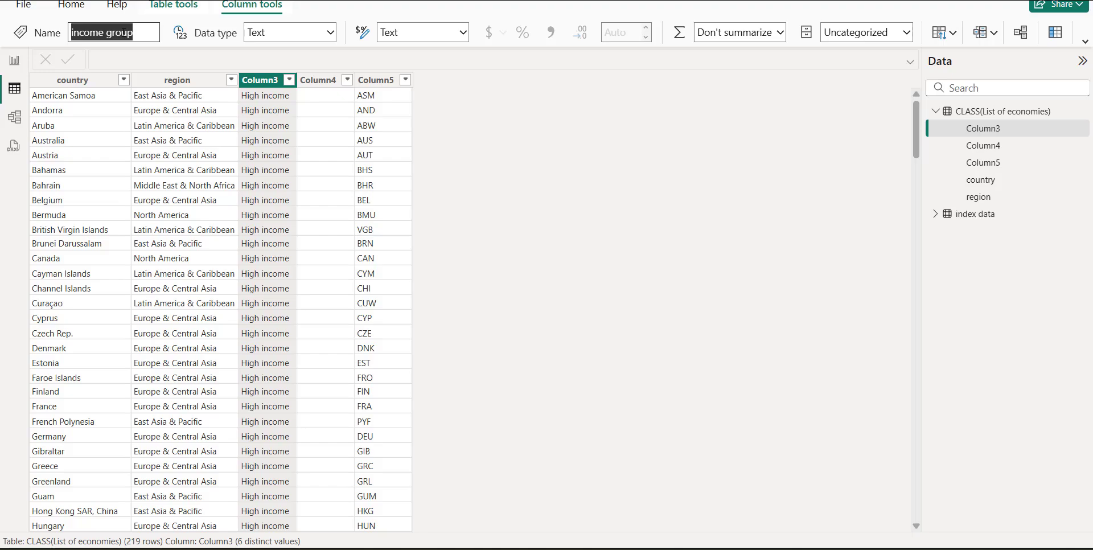
{"action": "left_click", "coordinate": [140, 36]}
{"action": "type", "text": "lending group"}
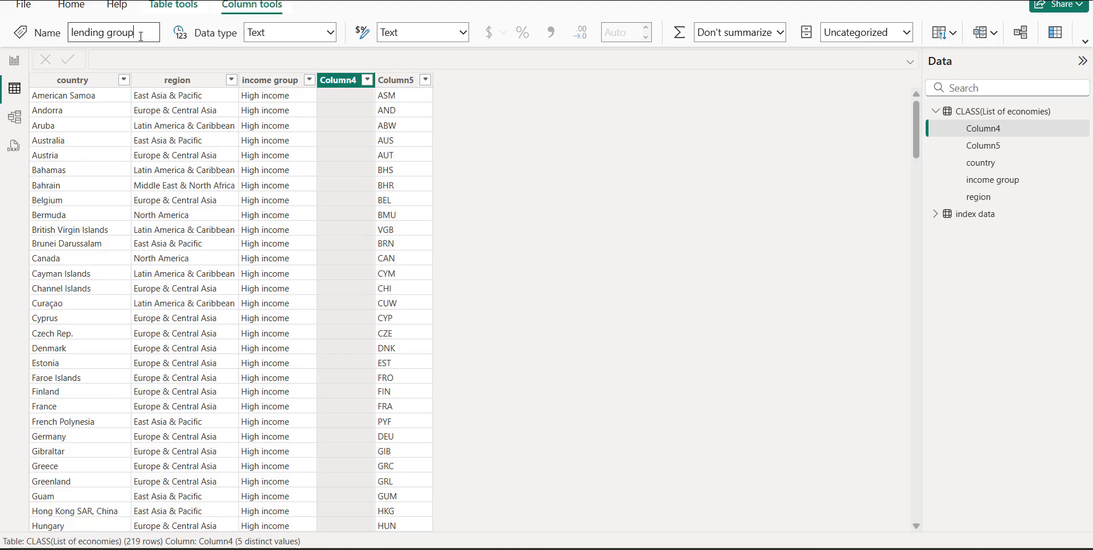
{"action": "key", "text": "Return"}
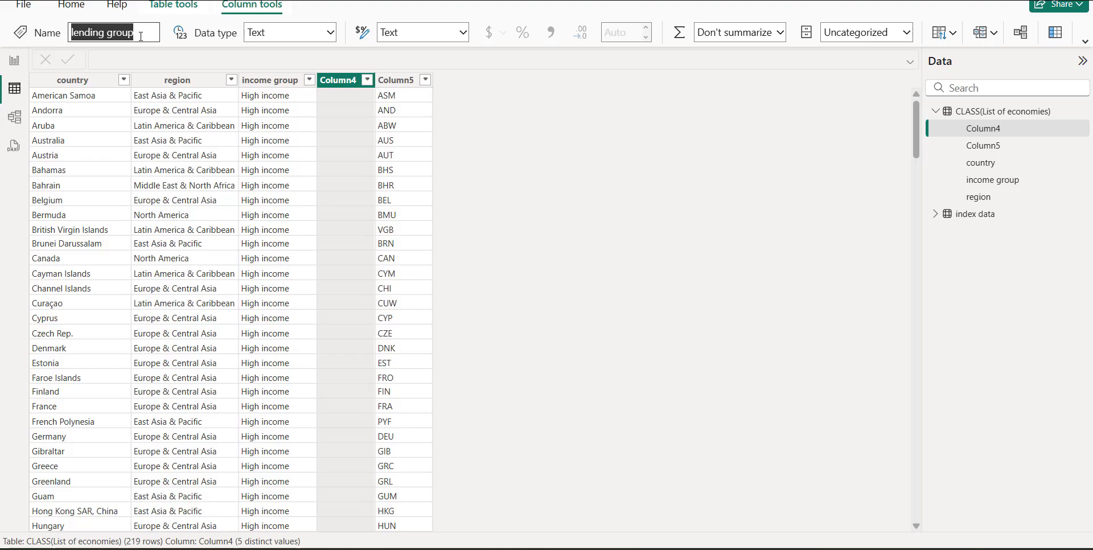
Step: Rename Column5 of the economies table as code and return to the report canvas
{"action": "left_click", "coordinate": [416, 84]}
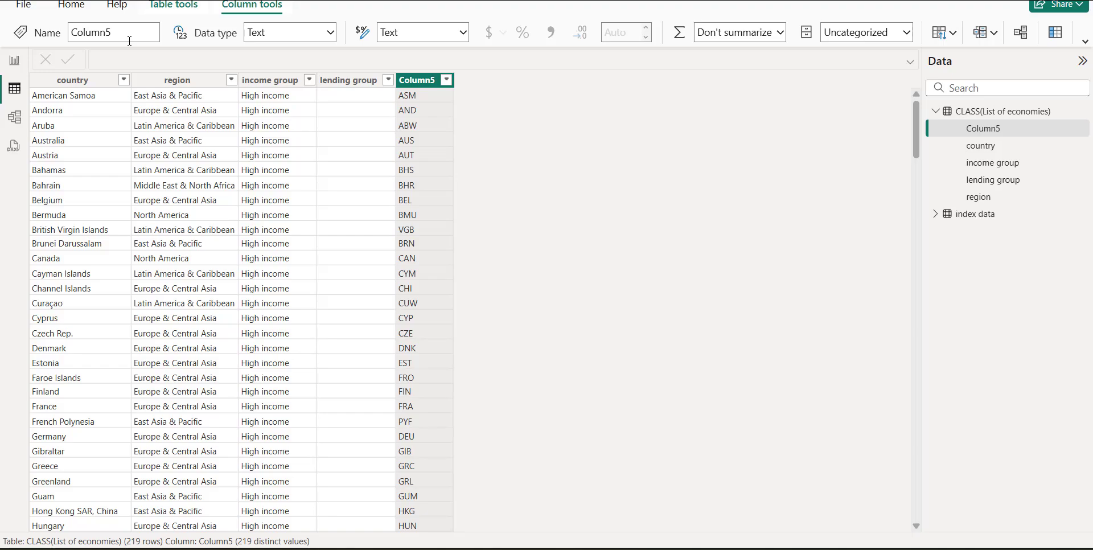
{"action": "left_click", "coordinate": [121, 32]}
{"action": "type", "text": "code"}
{"action": "key", "text": "Return"}
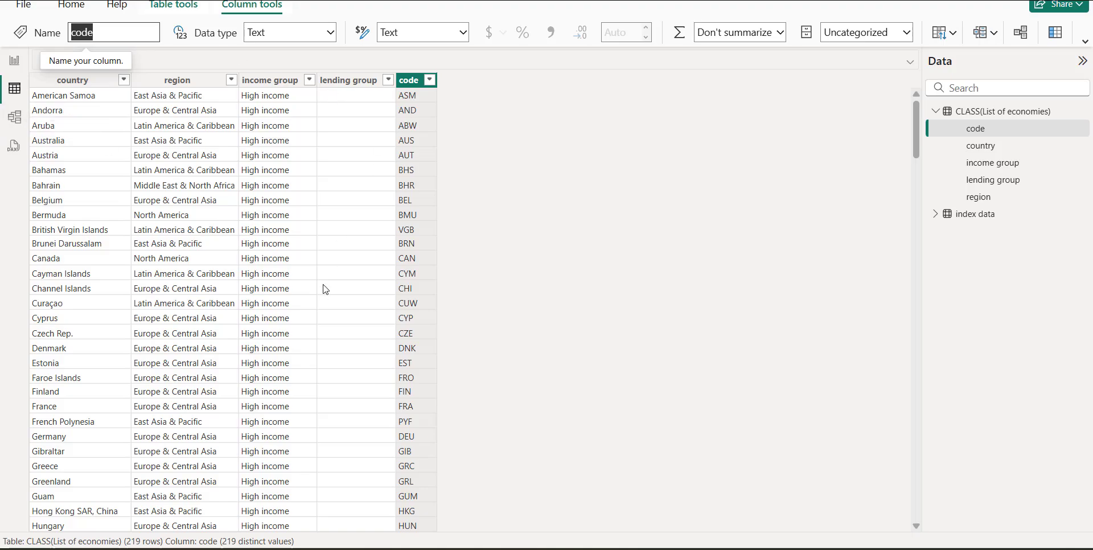
{"action": "left_click", "coordinate": [15, 66]}
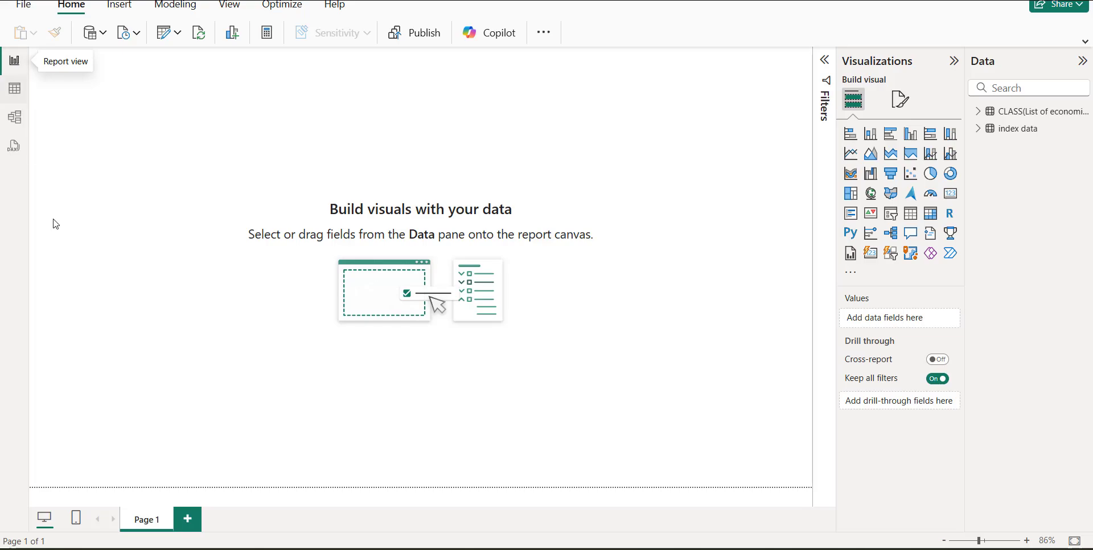
Step: Start a new model relationship from the country column of index data to the country column of CLASS(List of economies)
{"action": "left_click", "coordinate": [14, 119]}
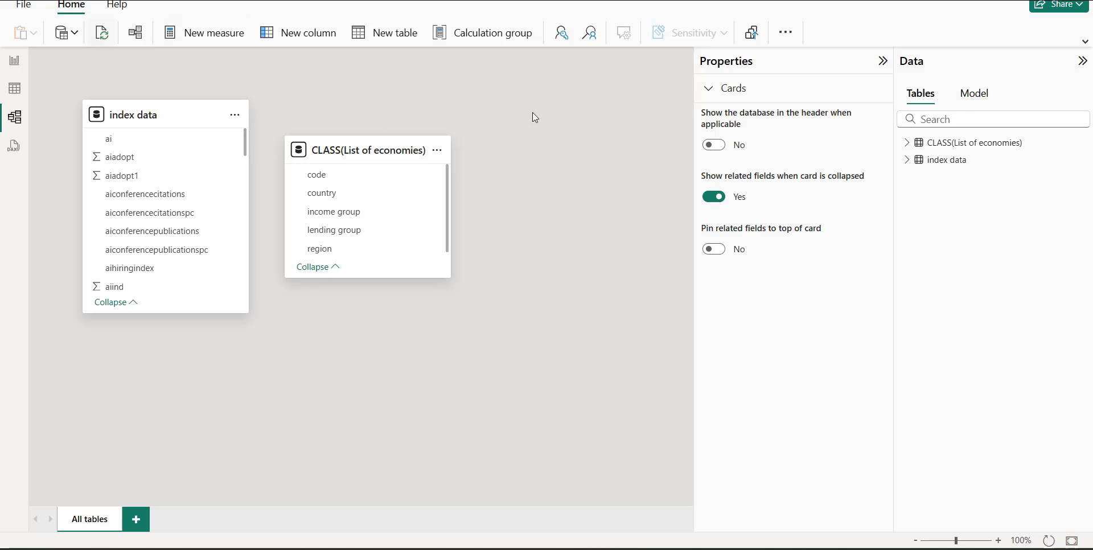
{"action": "left_click", "coordinate": [132, 36]}
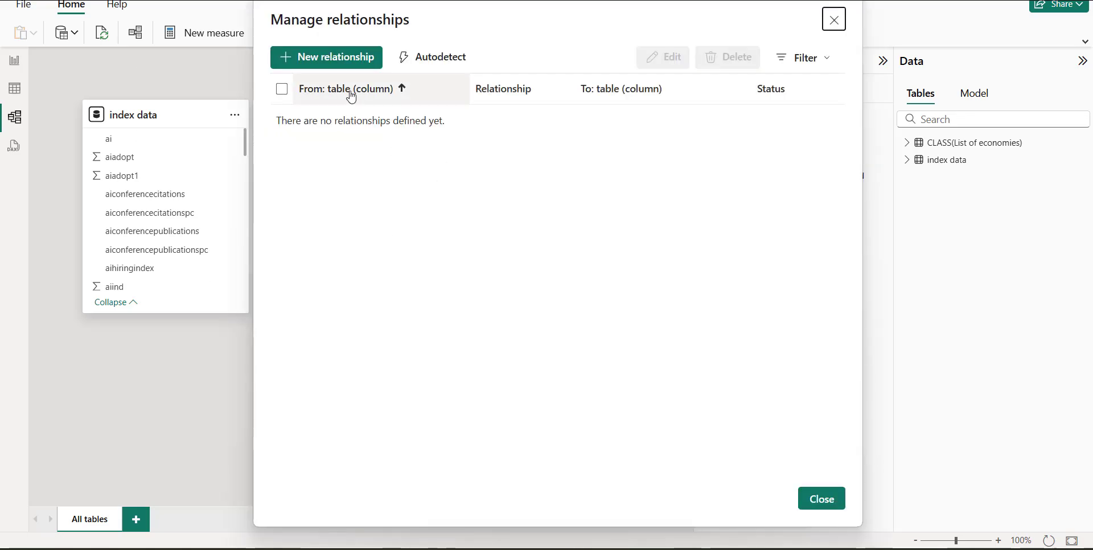
{"action": "left_click", "coordinate": [297, 61]}
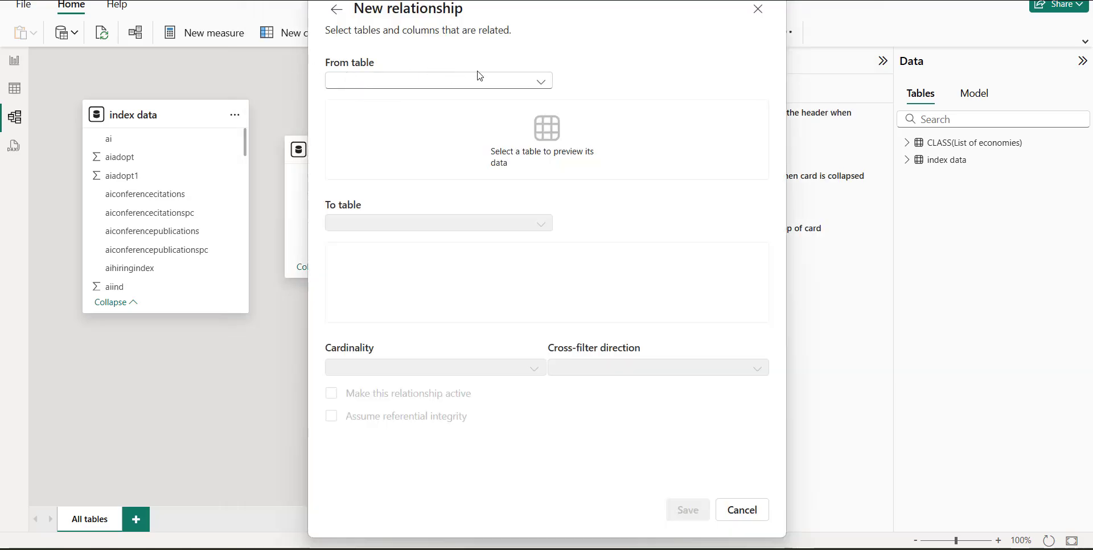
{"action": "left_click", "coordinate": [483, 80]}
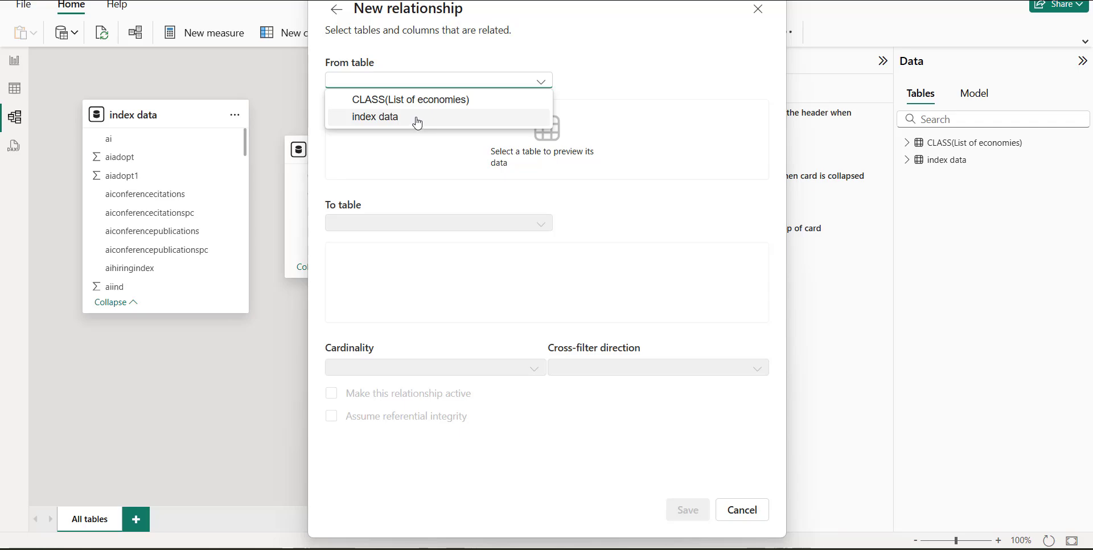
{"action": "left_click", "coordinate": [415, 118]}
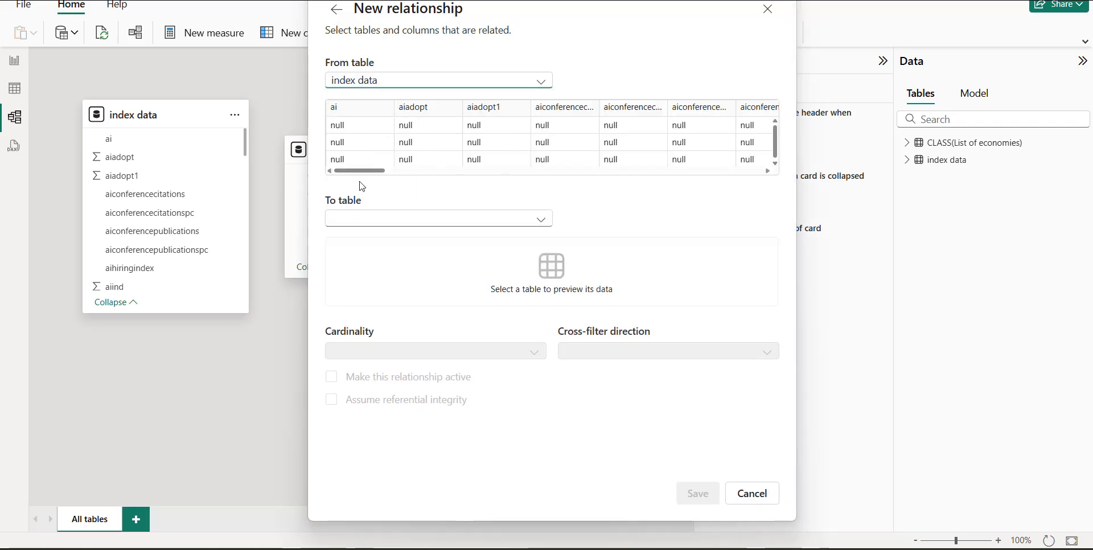
{"action": "left_click_drag", "start_coordinate": [359, 171], "coordinate": [529, 178]}
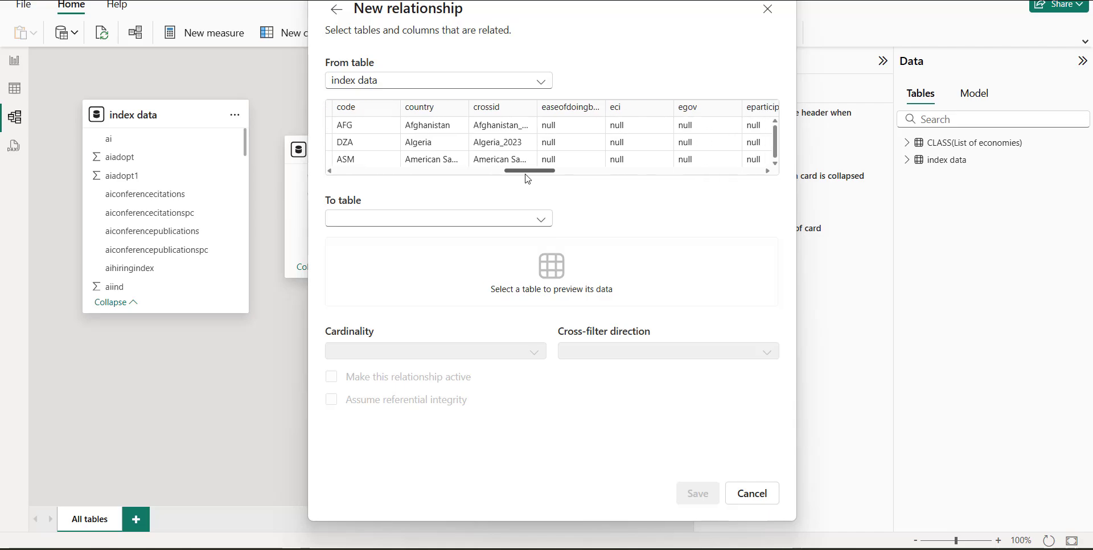
{"action": "left_click", "coordinate": [450, 108]}
{"action": "left_click", "coordinate": [542, 219]}
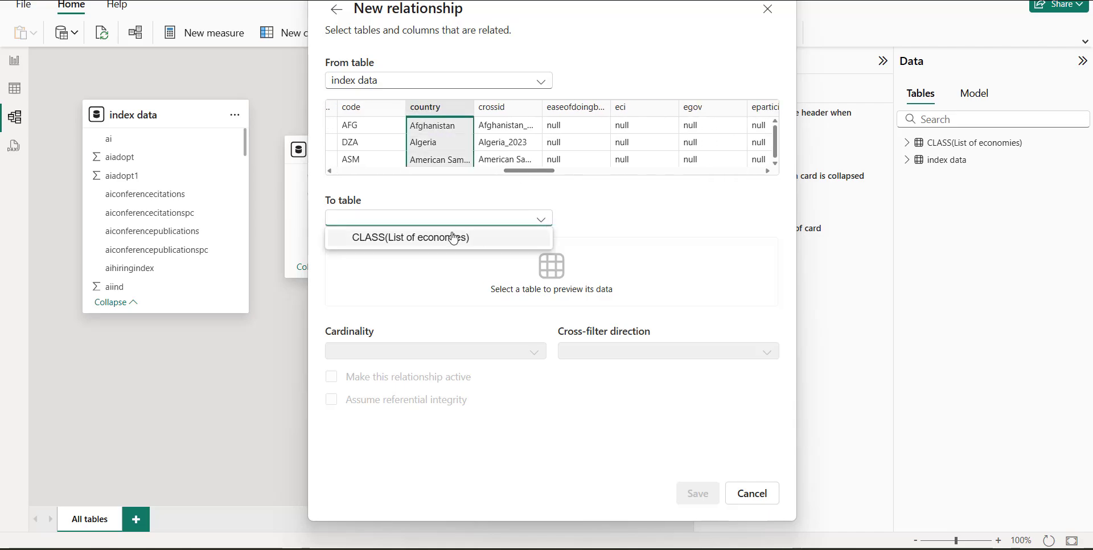
{"action": "left_click", "coordinate": [450, 238]}
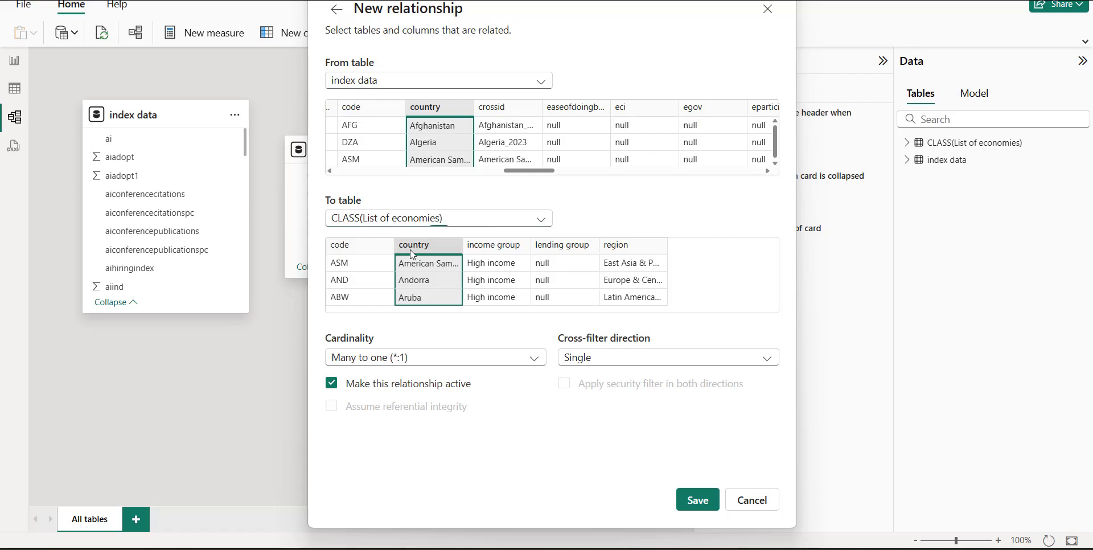
Step: Set the relationship to many-to-many cardinality with cross-filter direction Both, and save it
{"action": "left_click", "coordinate": [492, 363]}
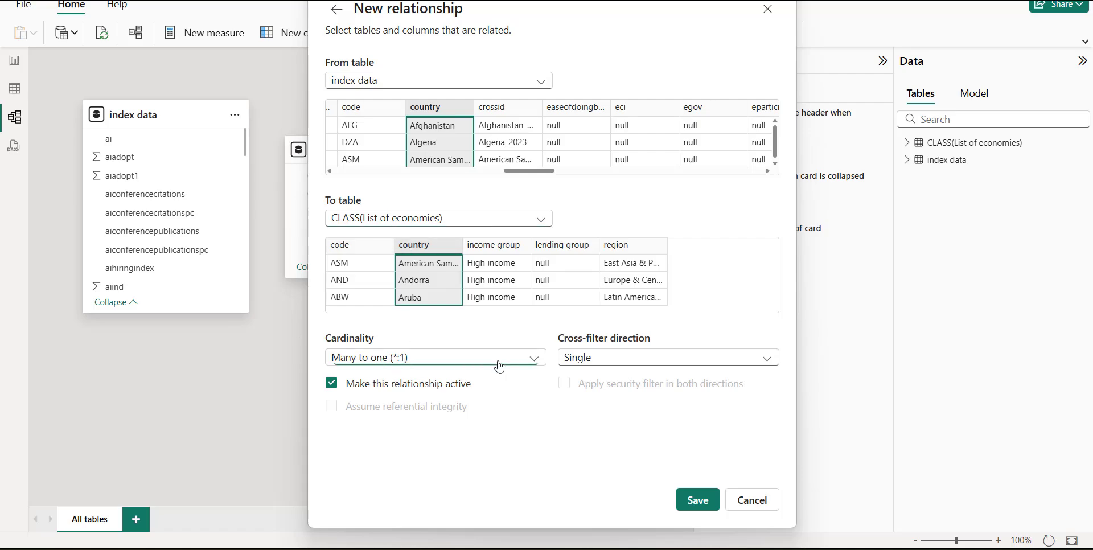
{"action": "left_click", "coordinate": [399, 428]}
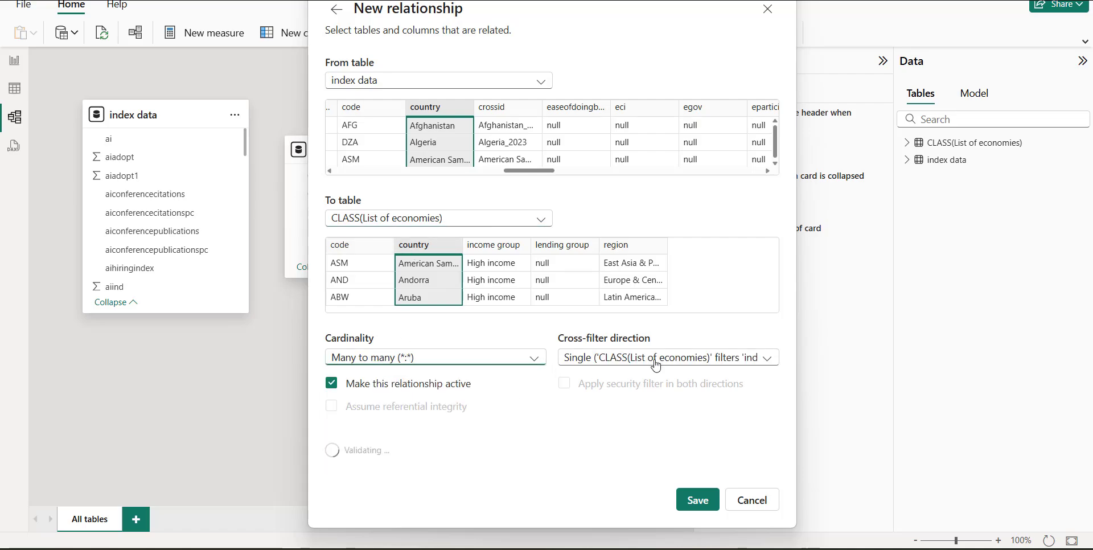
{"action": "left_click", "coordinate": [652, 358]}
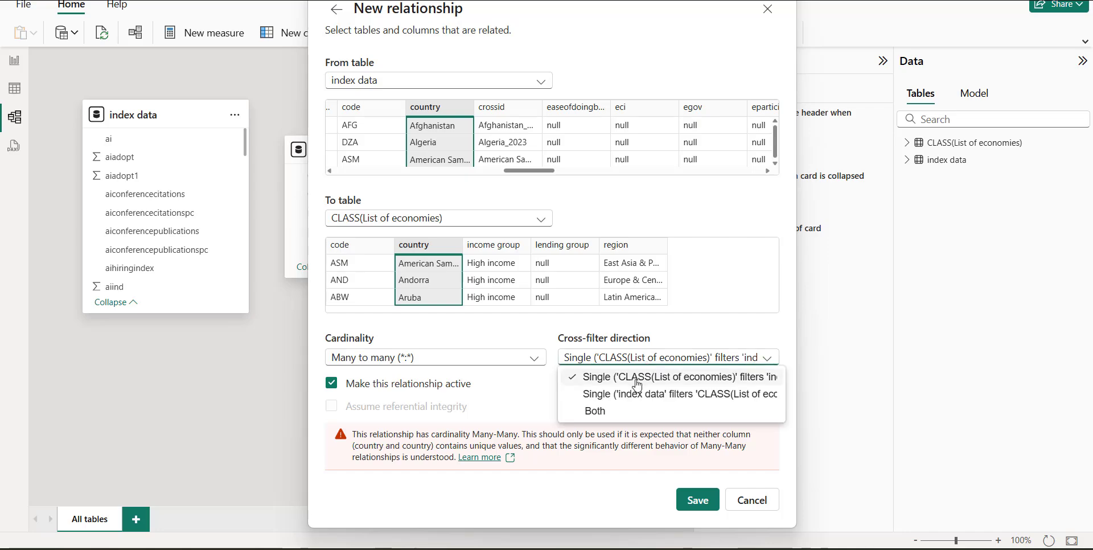
{"action": "left_click", "coordinate": [614, 412]}
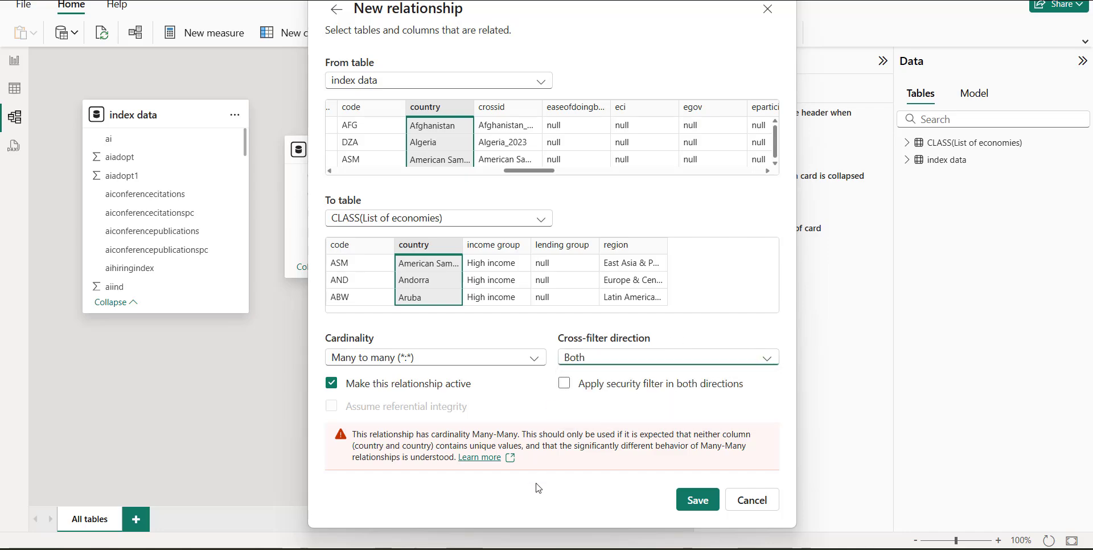
{"action": "left_click", "coordinate": [696, 502]}
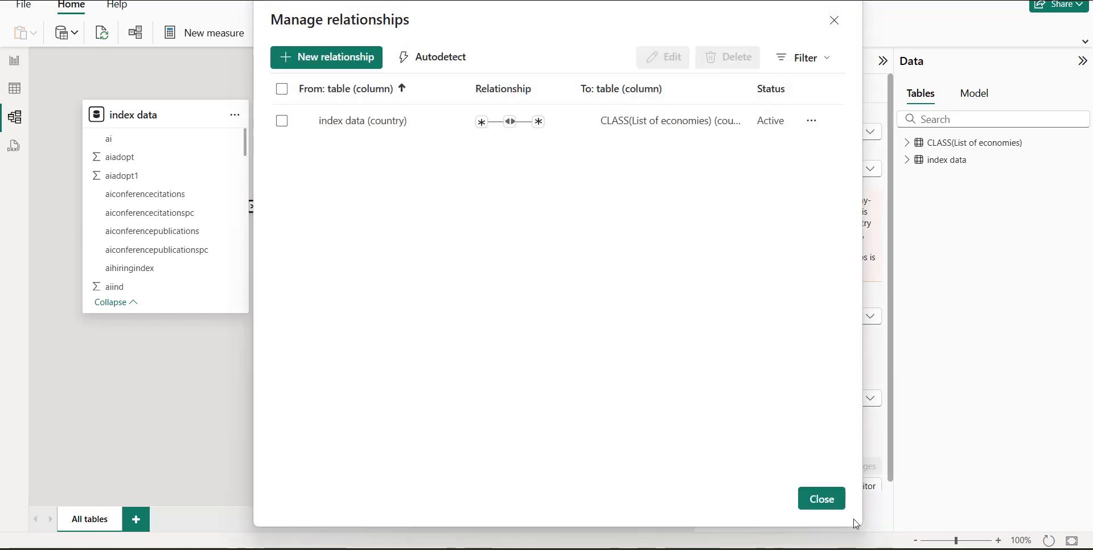
{"action": "left_click", "coordinate": [831, 504]}
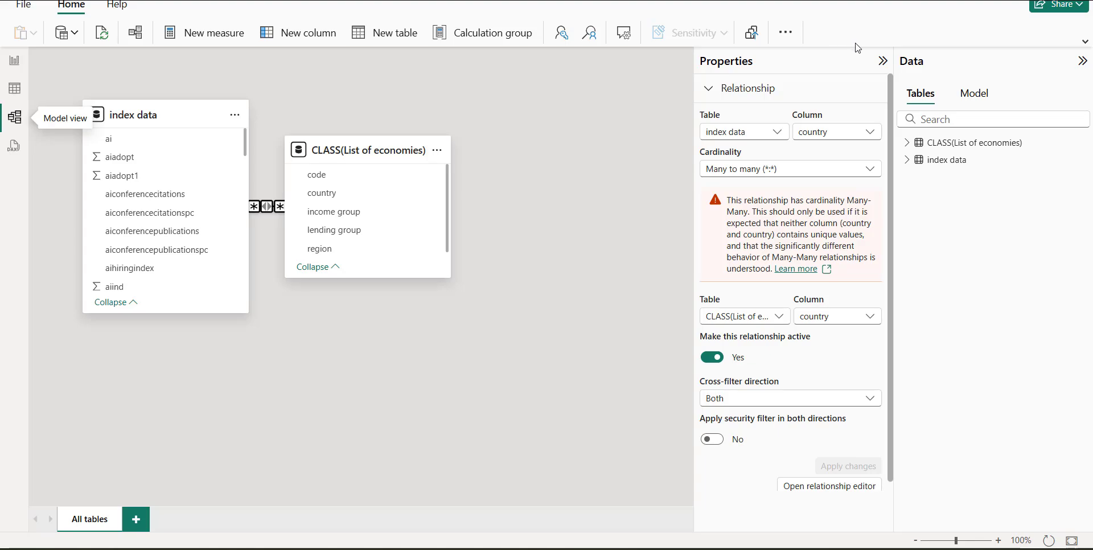
Step: Insert an empty clustered column chart on Page 1 of the report and list the index data fields
{"action": "left_click", "coordinate": [15, 60]}
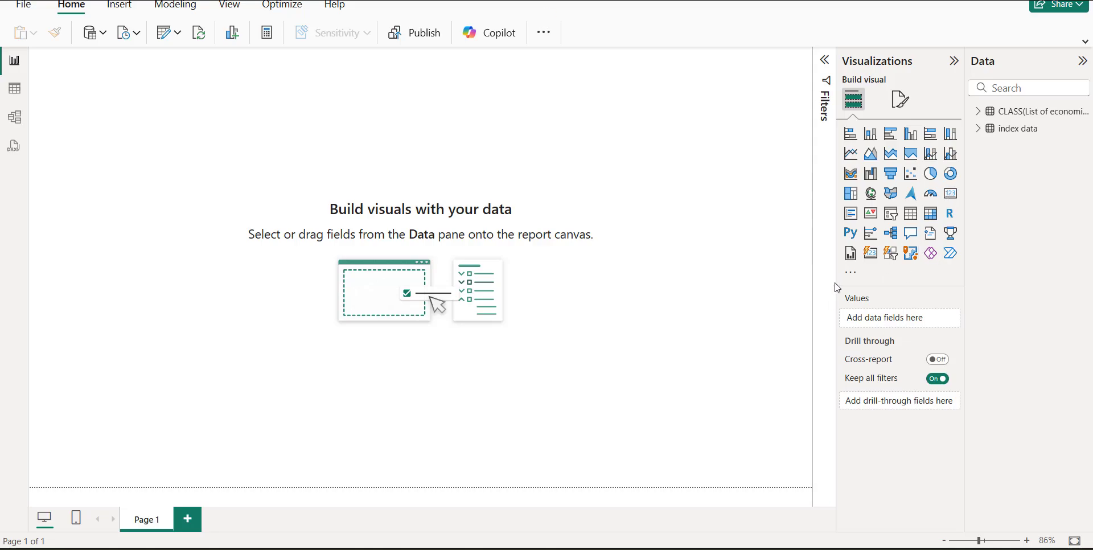
{"action": "left_click", "coordinate": [981, 132]}
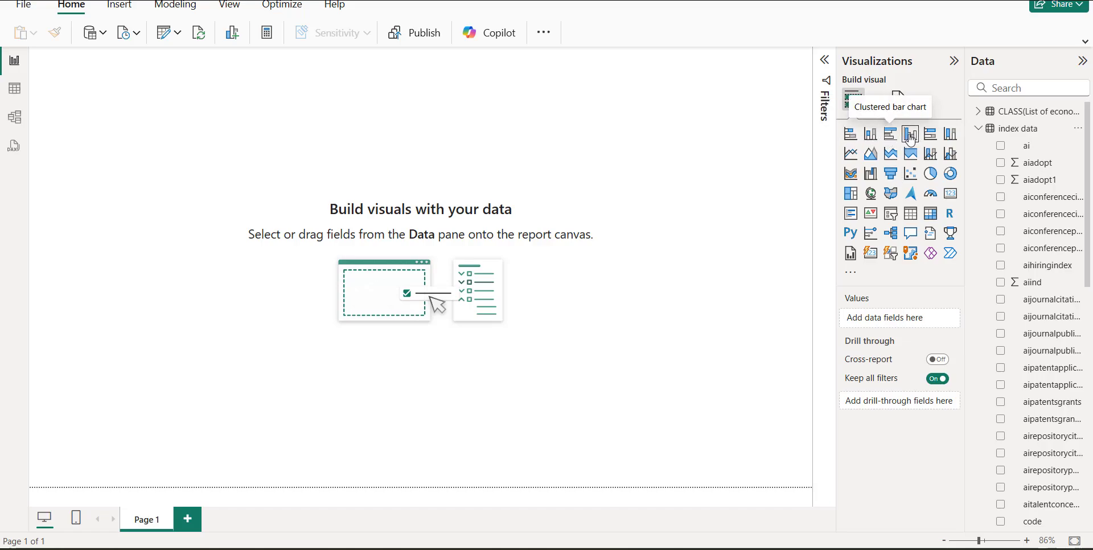
{"action": "left_click", "coordinate": [912, 139]}
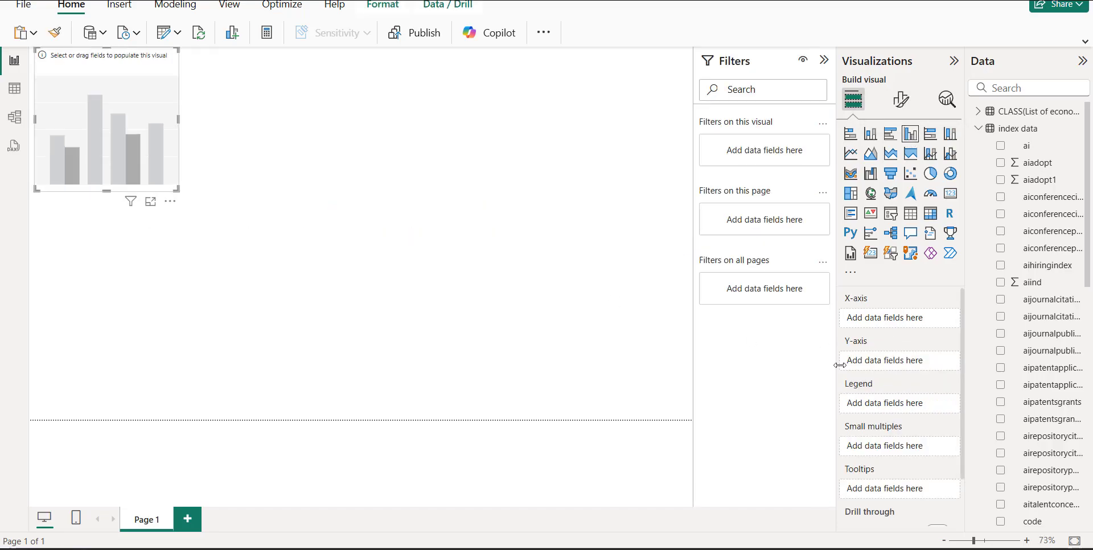
Step: Plot the sum of eci by country from index data in the column chart and enlarge it to fill the page
{"action": "key", "text": "XF86MonBrightnessUp"}
{"action": "scroll", "coordinate": [1035, 239], "scroll_direction": "down", "scroll_amount": 5}
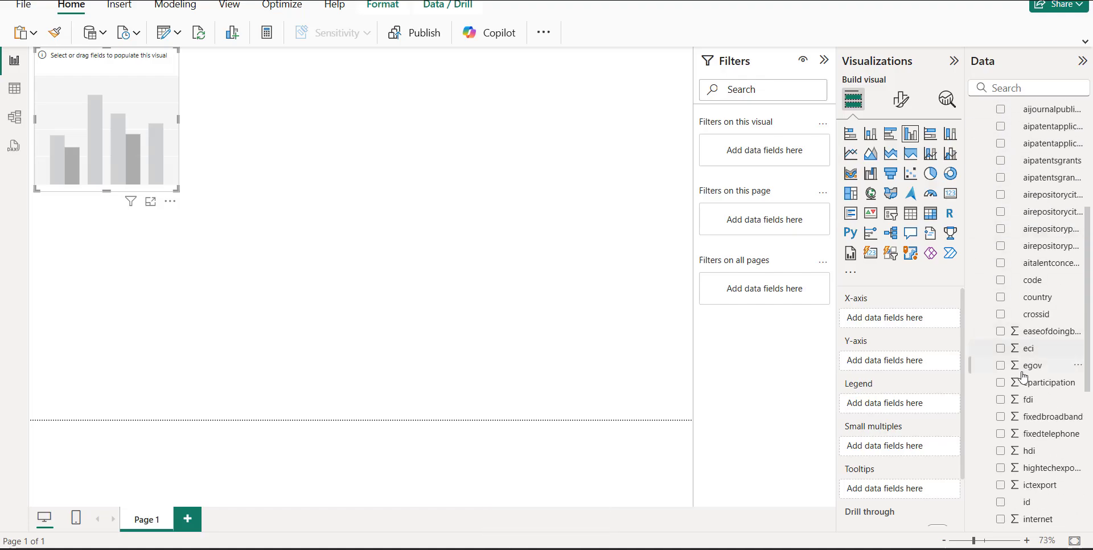
{"action": "left_click", "coordinate": [1001, 352]}
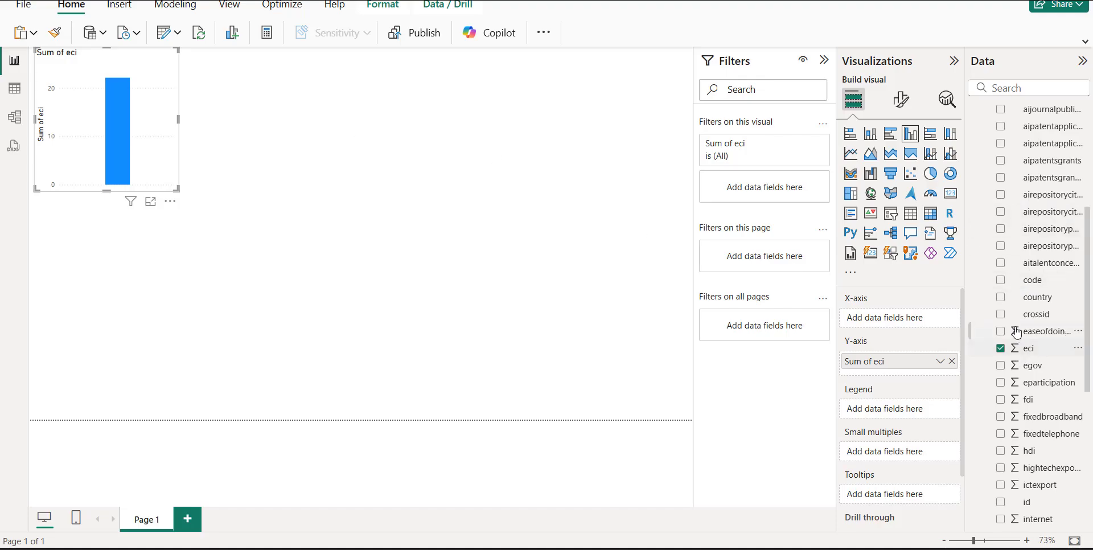
{"action": "left_click", "coordinate": [1003, 304]}
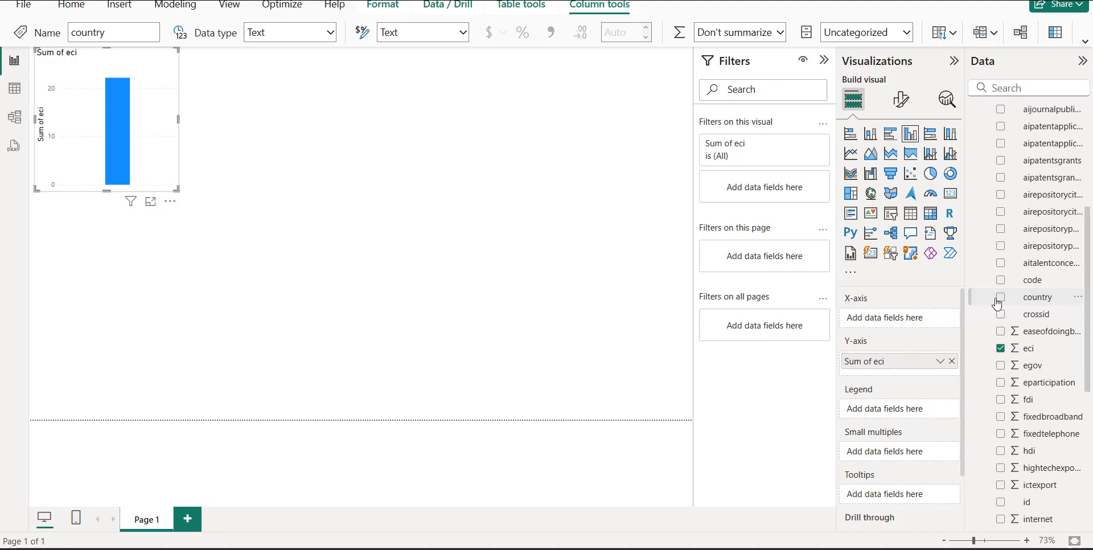
{"action": "left_click", "coordinate": [999, 301]}
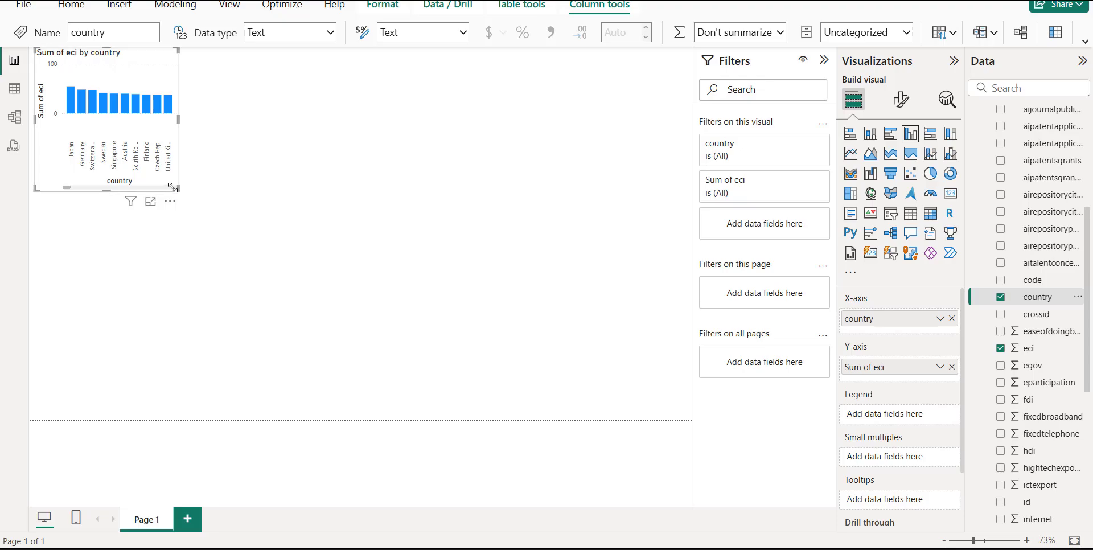
{"action": "left_click_drag", "start_coordinate": [236, 214], "coordinate": [704, 412]}
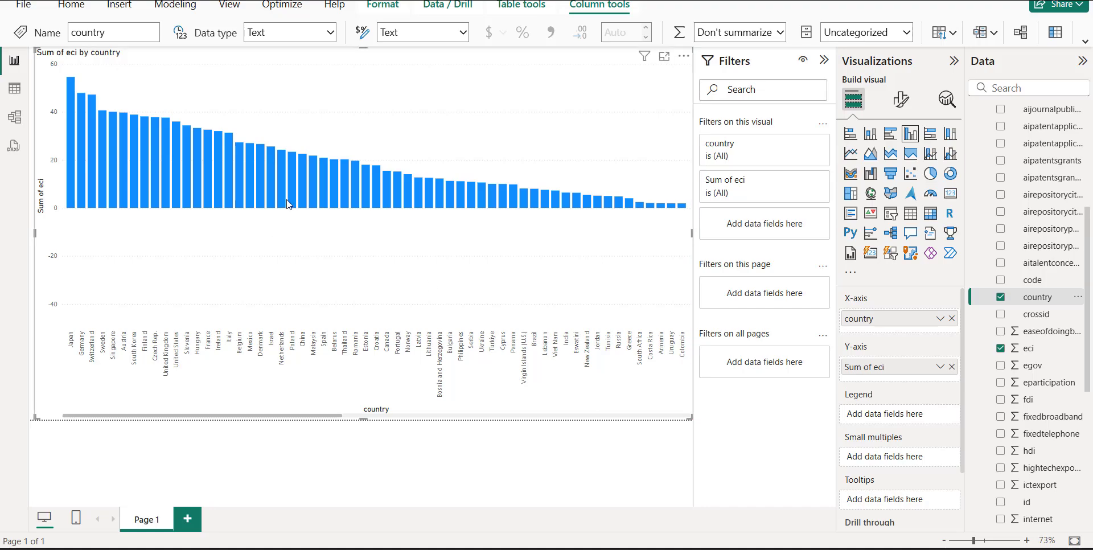
Step: Add the region field of CLASS(List of economies) as the legend of the eci by country column chart
{"action": "scroll", "coordinate": [471, 271], "scroll_direction": "down", "scroll_amount": 10}
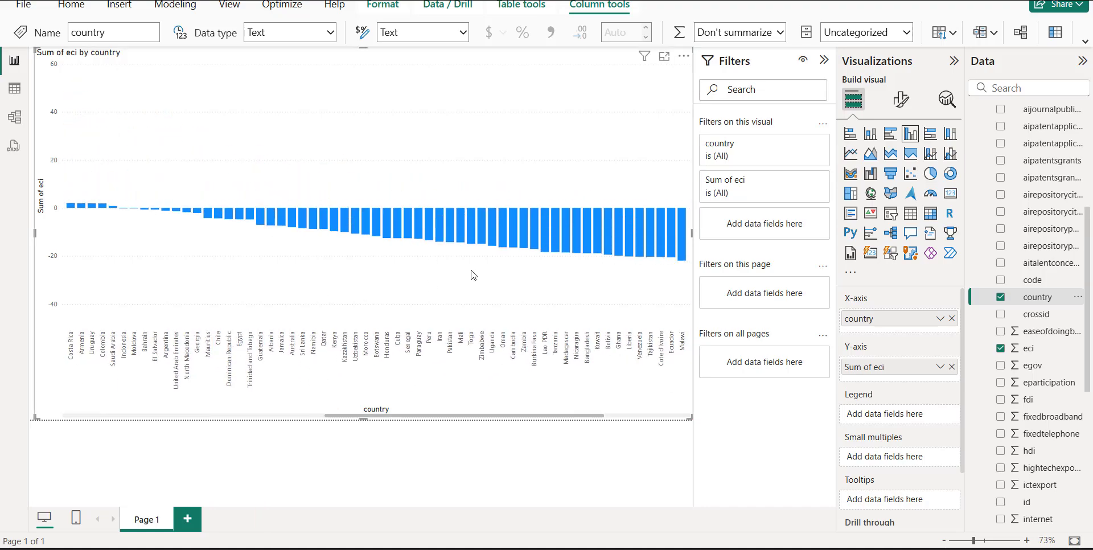
{"action": "scroll", "coordinate": [471, 274], "scroll_direction": "up", "scroll_amount": 10}
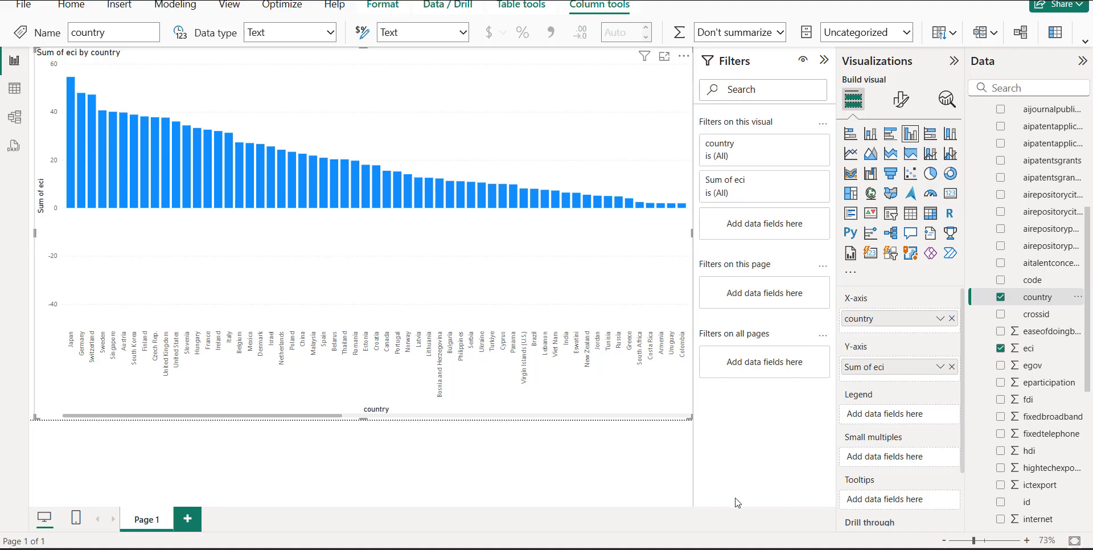
{"action": "scroll", "coordinate": [1039, 193], "scroll_direction": "up", "scroll_amount": 5}
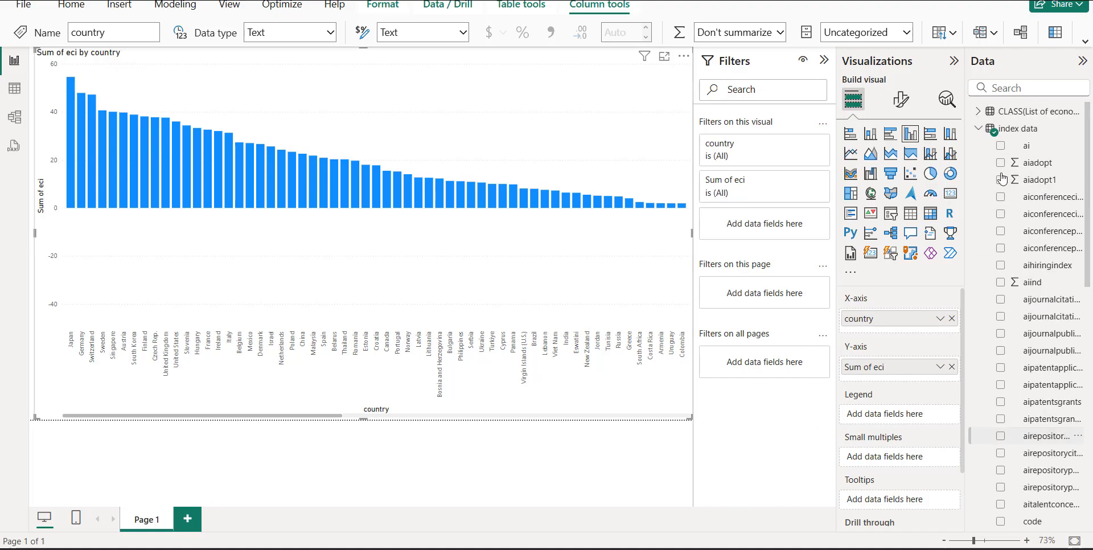
{"action": "left_click", "coordinate": [981, 130]}
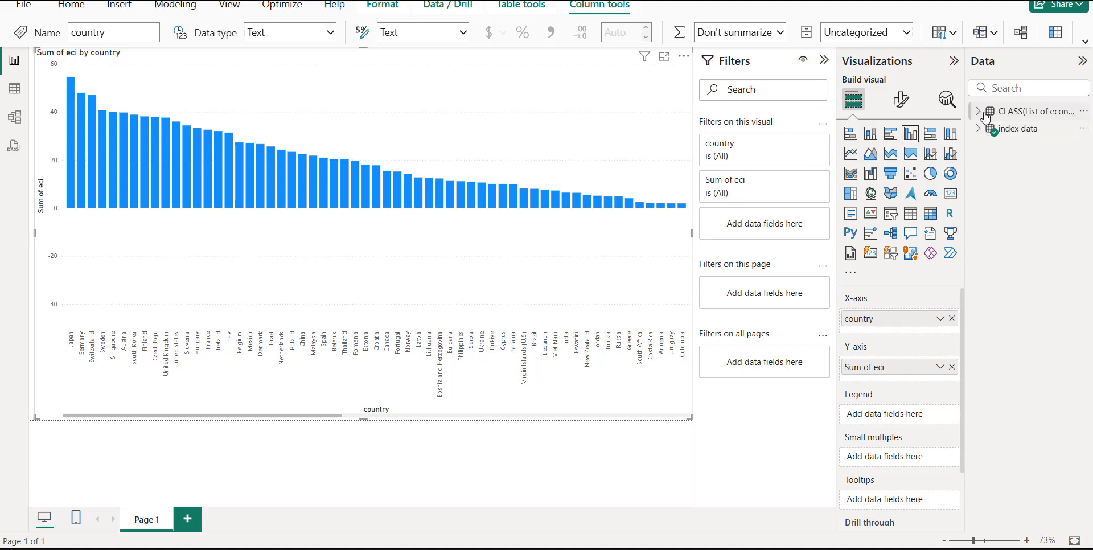
{"action": "left_click", "coordinate": [978, 113]}
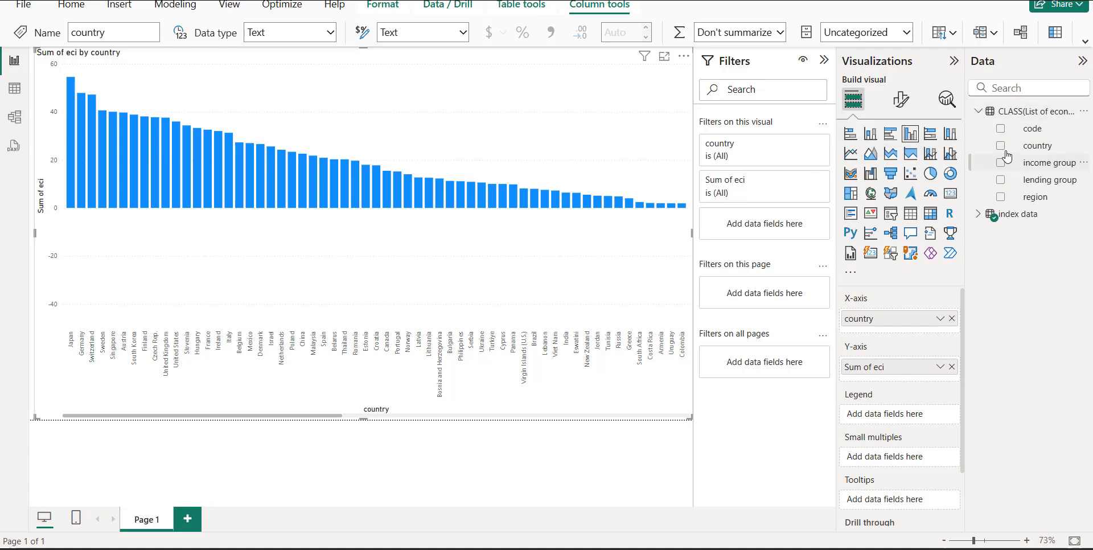
{"action": "left_click", "coordinate": [1001, 199]}
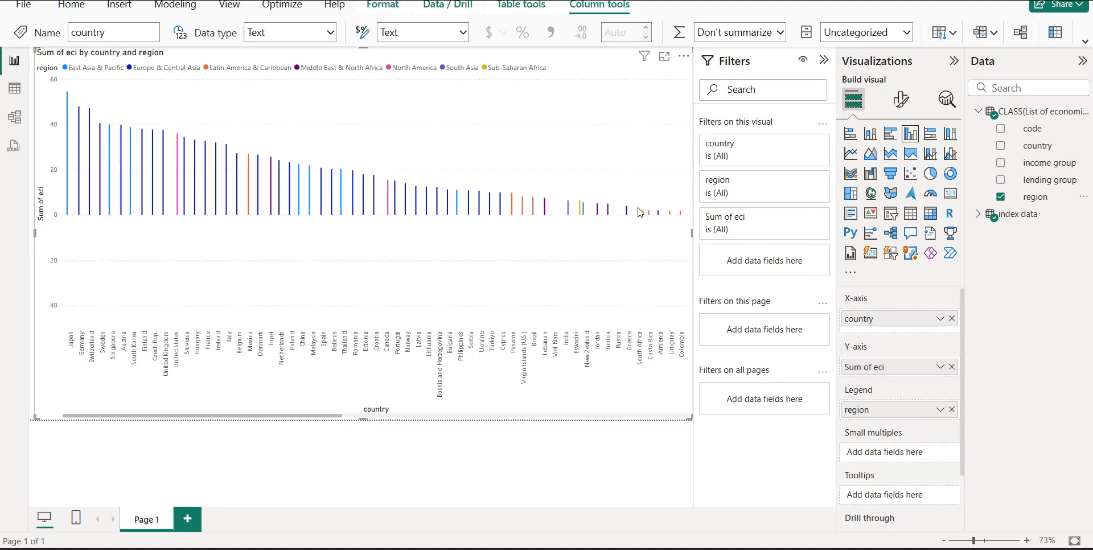
Step: Filter the chart by region to East Asia & Pacific, and switch the filter to South Asia only
{"action": "left_click", "coordinate": [784, 188]}
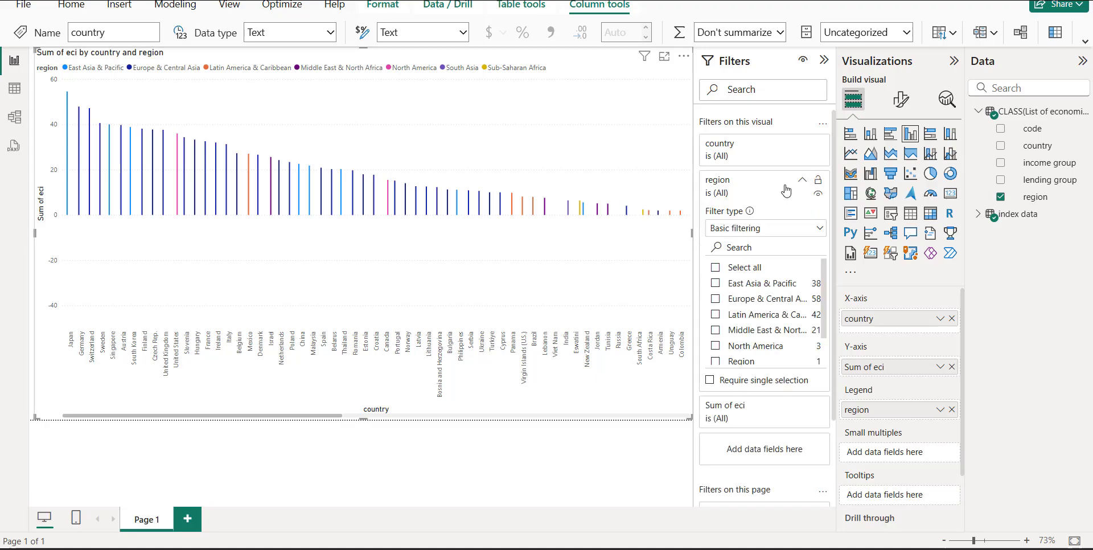
{"action": "left_click", "coordinate": [716, 283]}
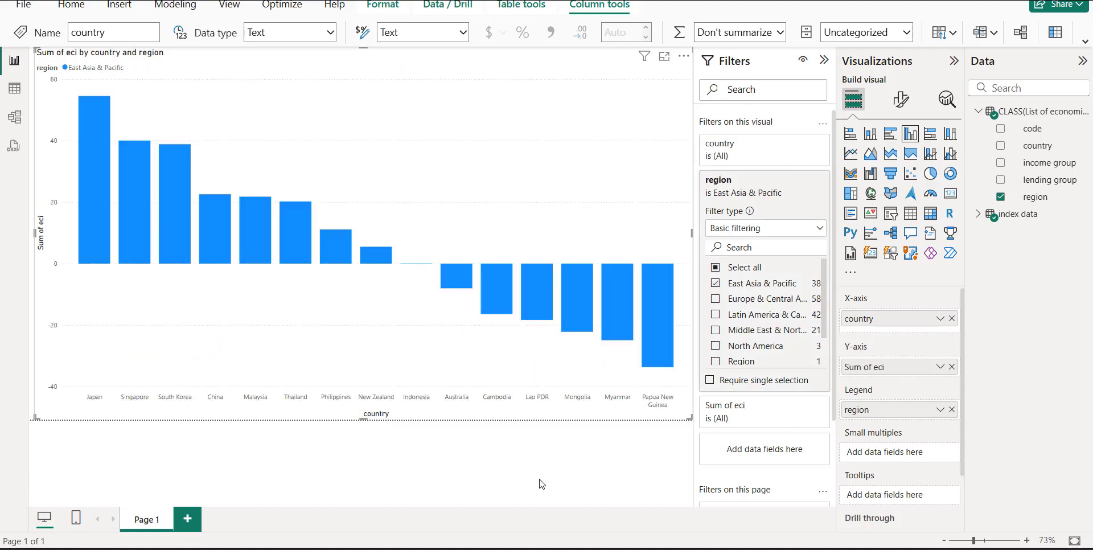
{"action": "left_click", "coordinate": [716, 283]}
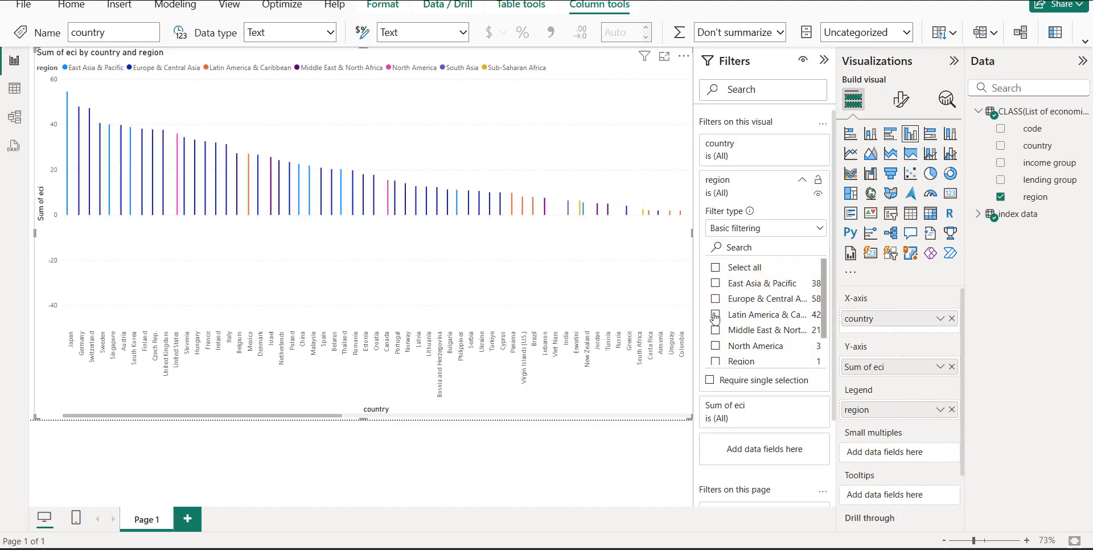
{"action": "scroll", "coordinate": [719, 355], "scroll_direction": "down", "scroll_amount": 1}
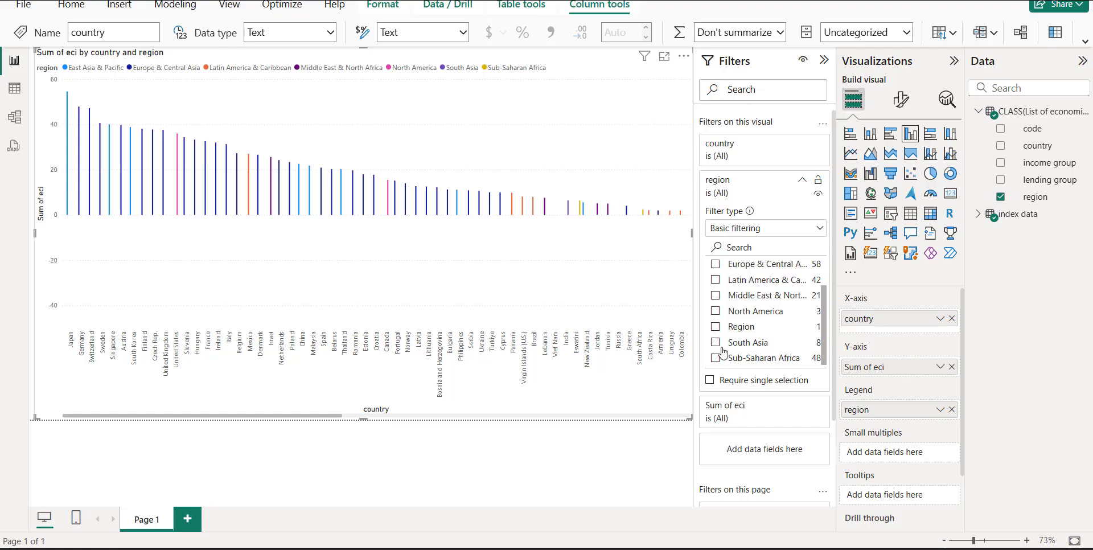
{"action": "left_click", "coordinate": [716, 344]}
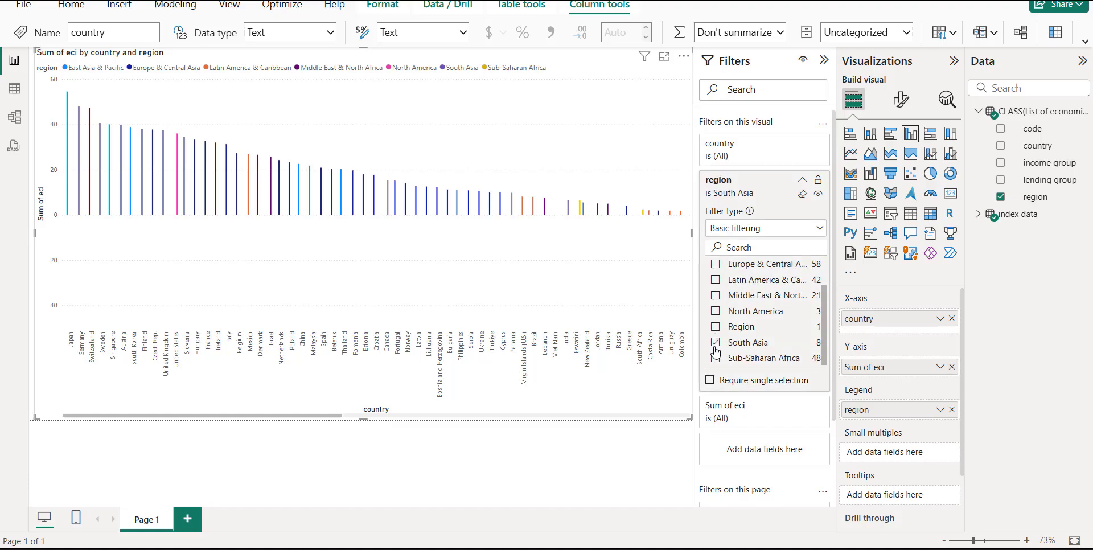
{"action": "left_click", "coordinate": [534, 482]}
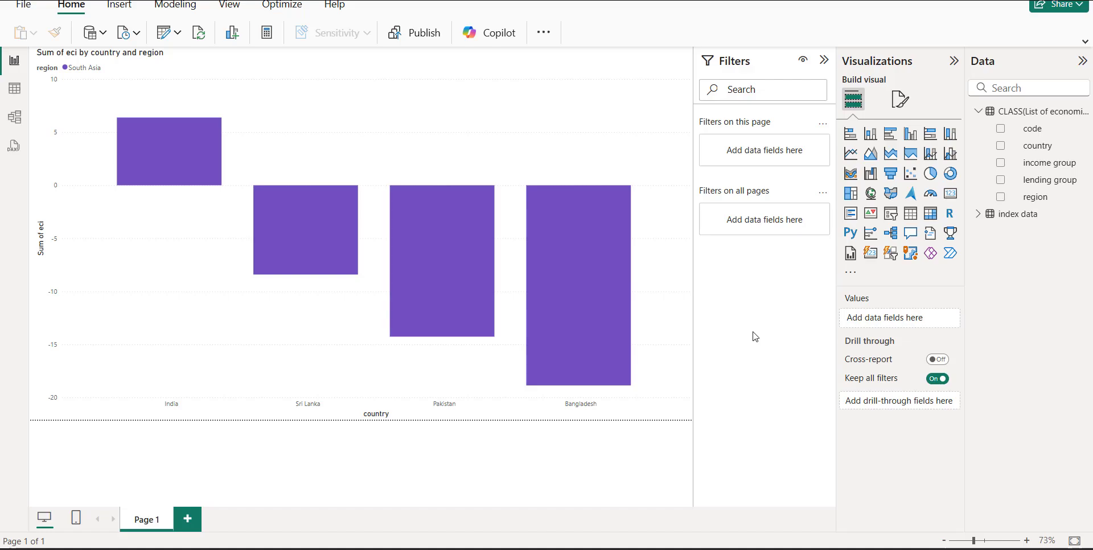
Step: Delete the country and region chart, and plot the sum of eci by region in a new clustered column chart
{"action": "left_click", "coordinate": [303, 66]}
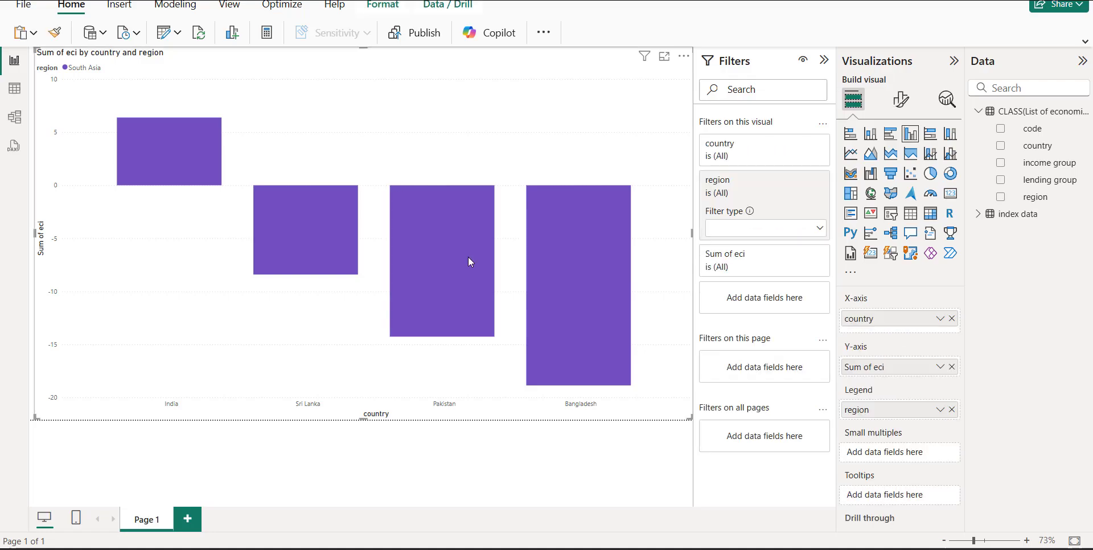
{"action": "key", "text": "Delete"}
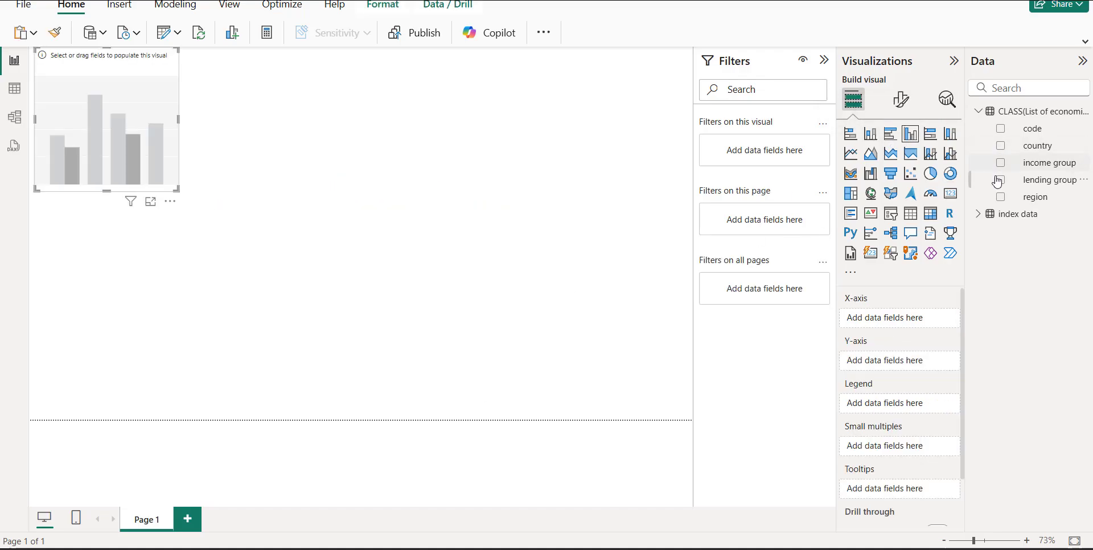
{"action": "left_click", "coordinate": [1000, 197]}
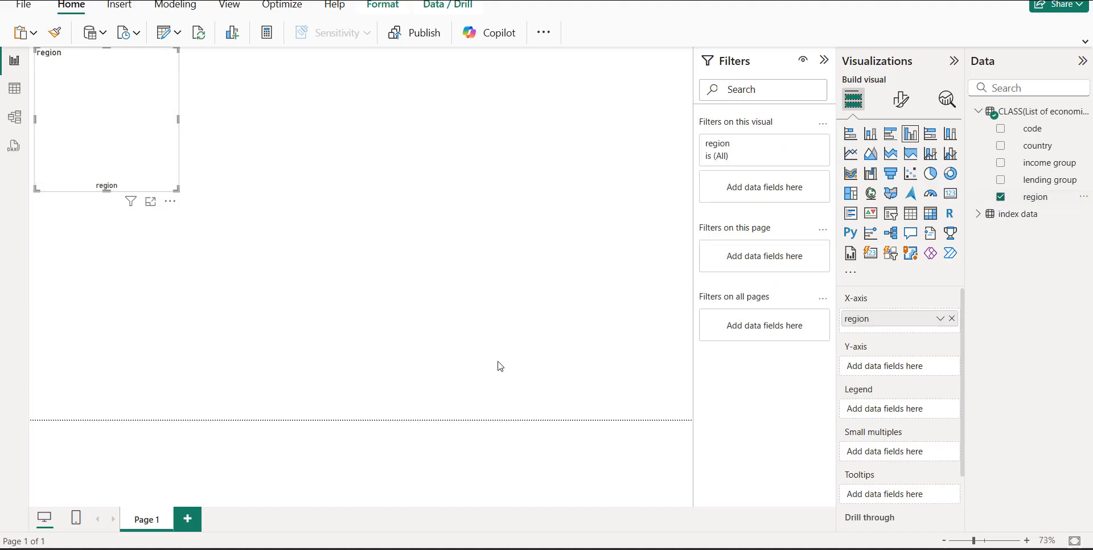
{"action": "left_click", "coordinate": [979, 215]}
{"action": "scroll", "coordinate": [1001, 398], "scroll_direction": "down", "scroll_amount": 8}
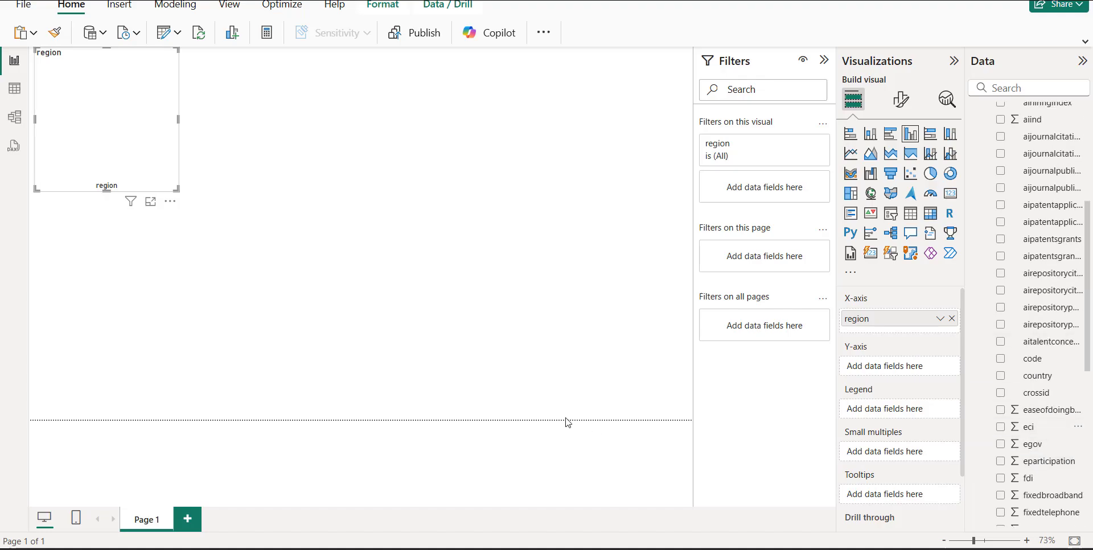
{"action": "left_click", "coordinate": [1001, 426]}
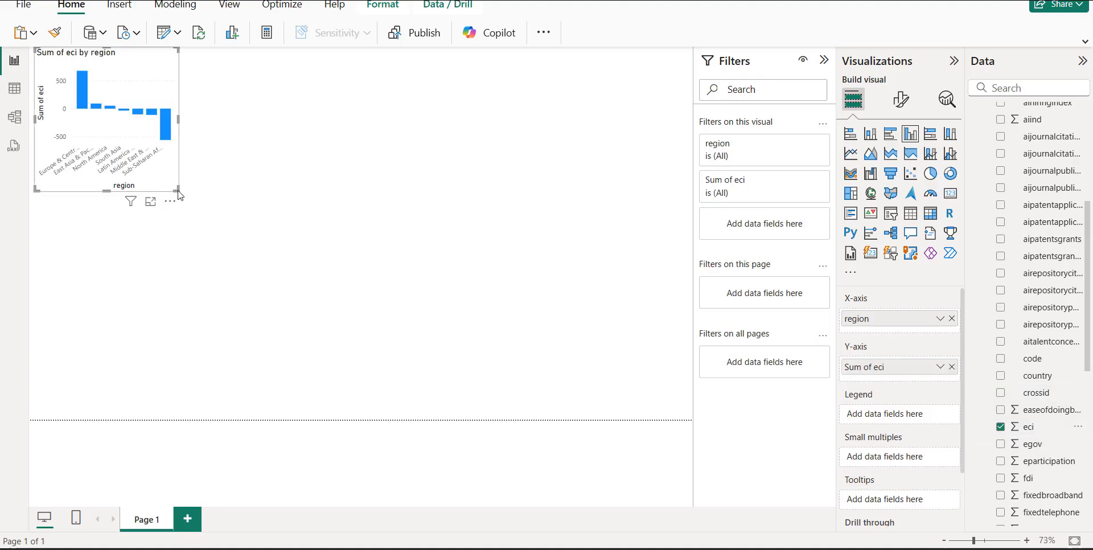
Step: Enlarge the eci by region chart to cover most of the report page and deselect it
{"action": "mouse_move", "coordinate": [179, 195]}
{"action": "left_mouse_down"}
{"action": "mouse_move", "coordinate": [556, 361]}
{"action": "mouse_move", "coordinate": [176, 188]}
{"action": "mouse_move", "coordinate": [187, 197]}
{"action": "left_mouse_up"}
{"action": "left_click_drag", "start_coordinate": [371, 292], "coordinate": [585, 383]}
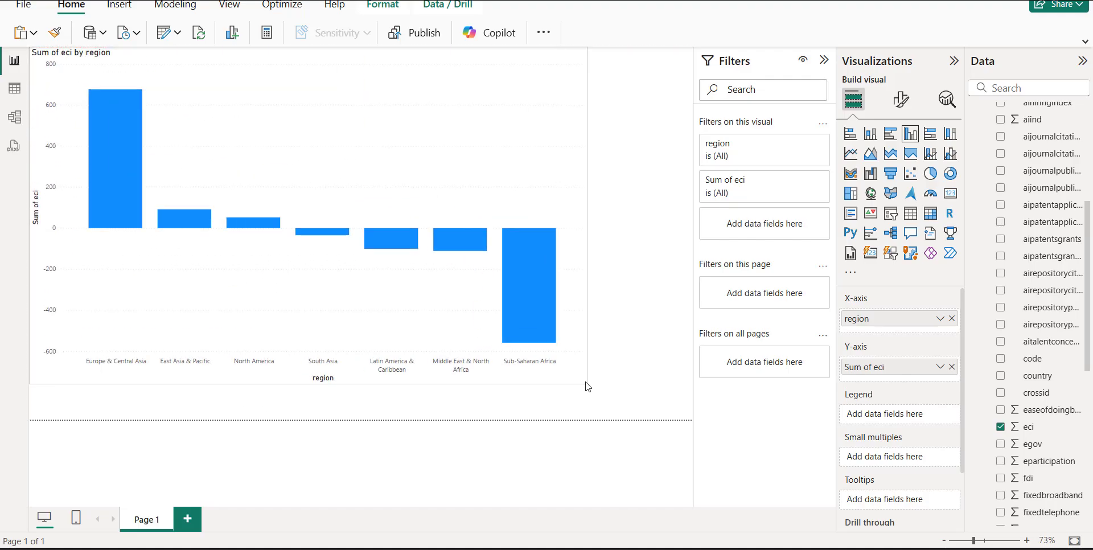
{"action": "left_click", "coordinate": [534, 474]}
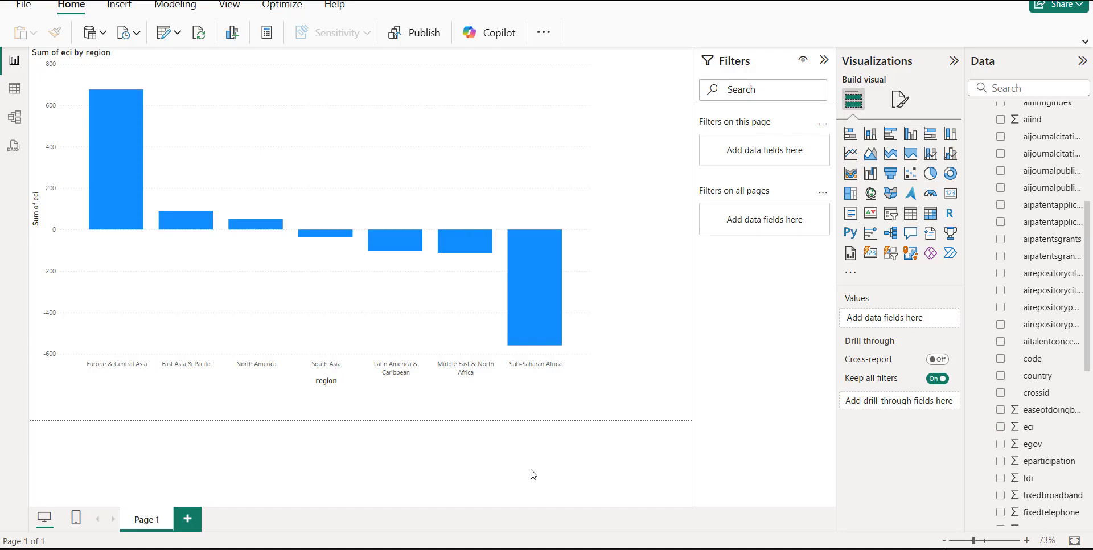